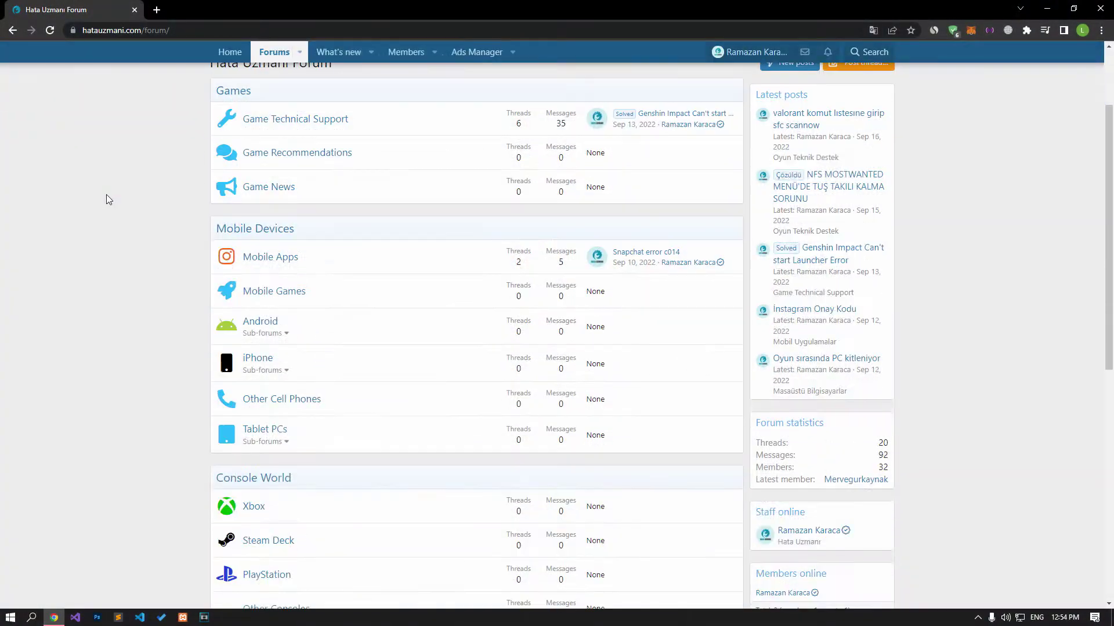
Step: Browse the forum's category list from games to hardware and start posting a new thread
{"action": "scroll", "coordinate": [106, 193], "scroll_direction": "down", "scroll_amount": 8}
{"action": "scroll", "coordinate": [106, 195], "scroll_direction": "up", "scroll_amount": 1}
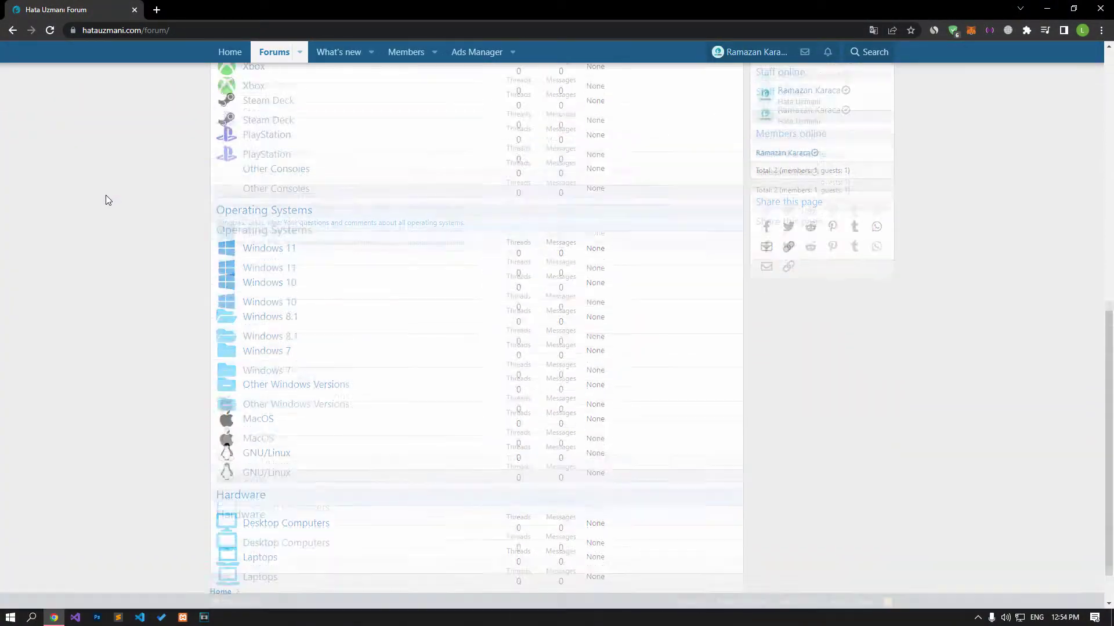
{"action": "scroll", "coordinate": [106, 195], "scroll_direction": "up", "scroll_amount": 10}
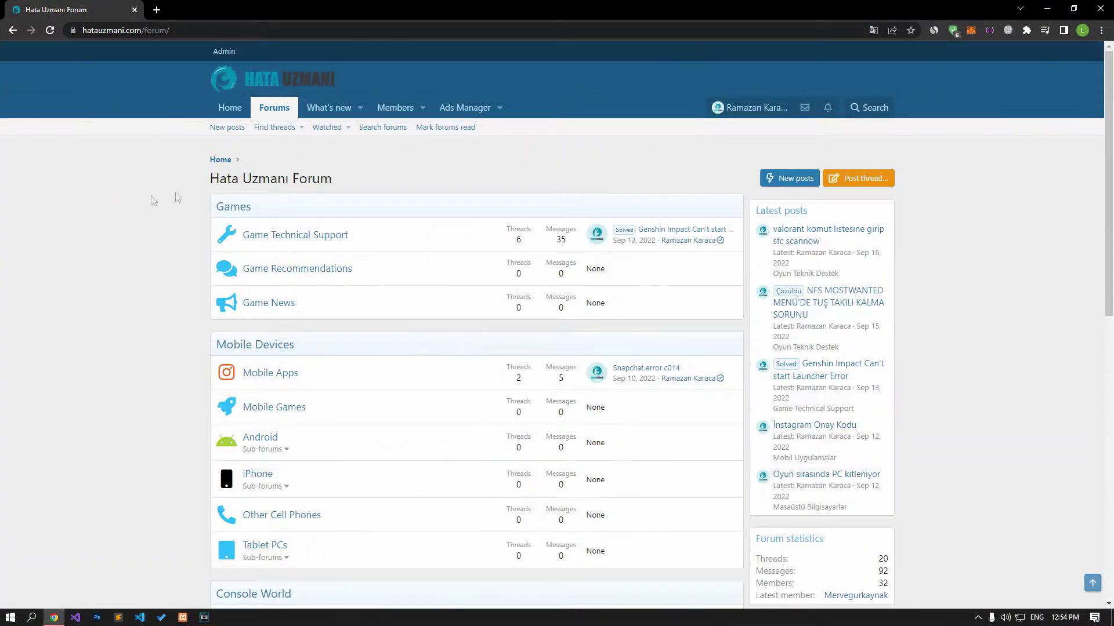
{"action": "left_click", "coordinate": [886, 179]}
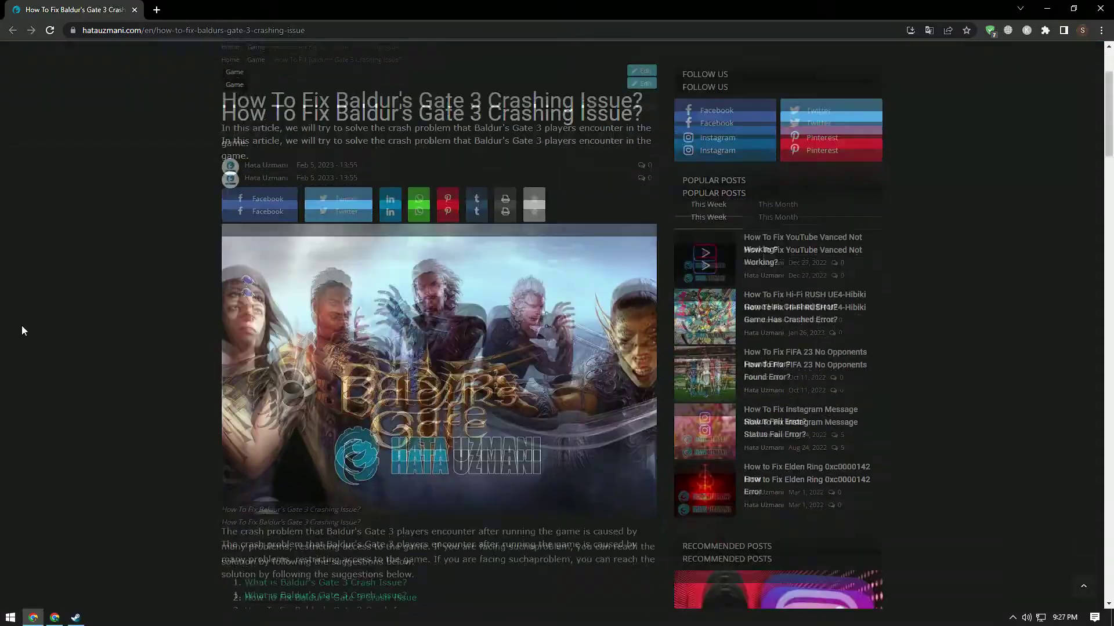
Step: Open the Geforce Experience and AMD Radeon Software links from the article's Update Graphics Card Driver section in separate tabs
{"action": "scroll", "coordinate": [22, 326], "scroll_direction": "down", "scroll_amount": 8}
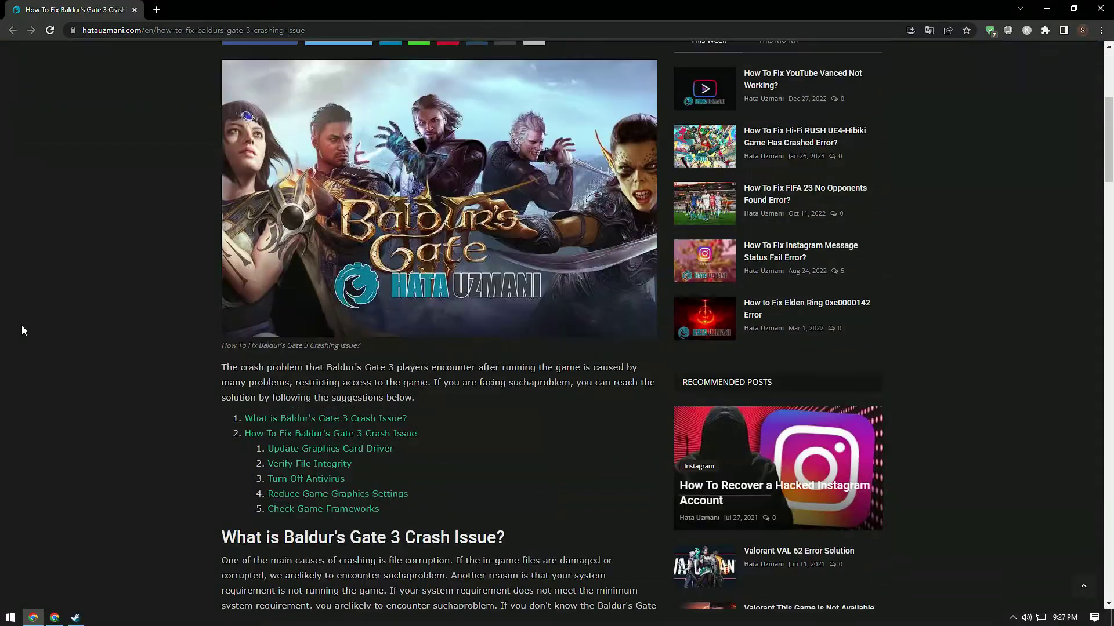
{"action": "scroll", "coordinate": [22, 331], "scroll_direction": "down", "scroll_amount": 3}
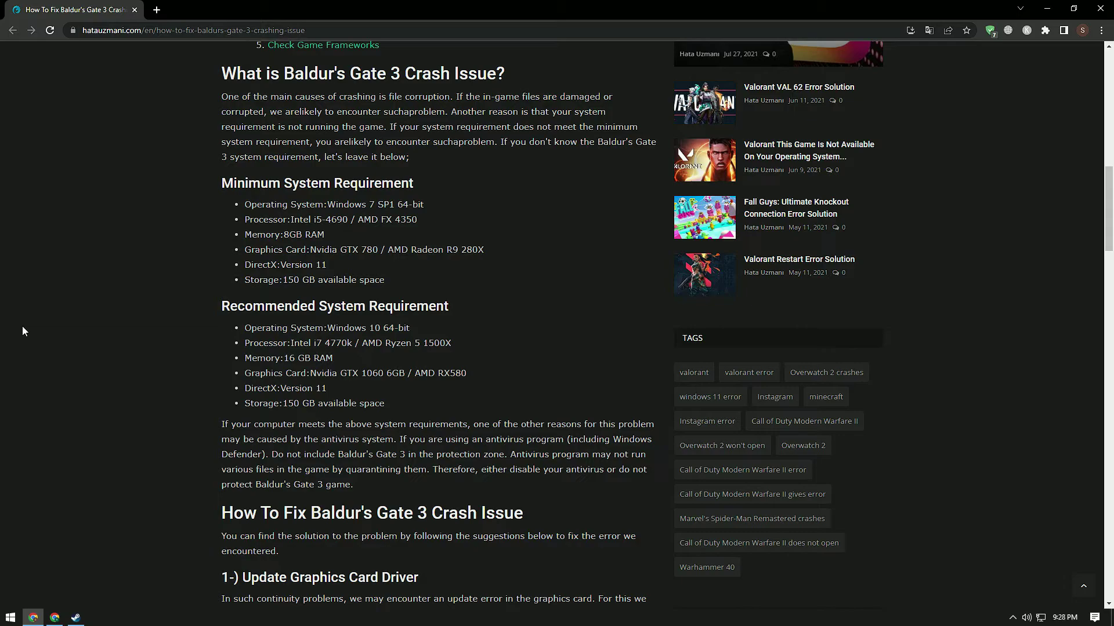
{"action": "scroll", "coordinate": [25, 329], "scroll_direction": "down", "scroll_amount": 7}
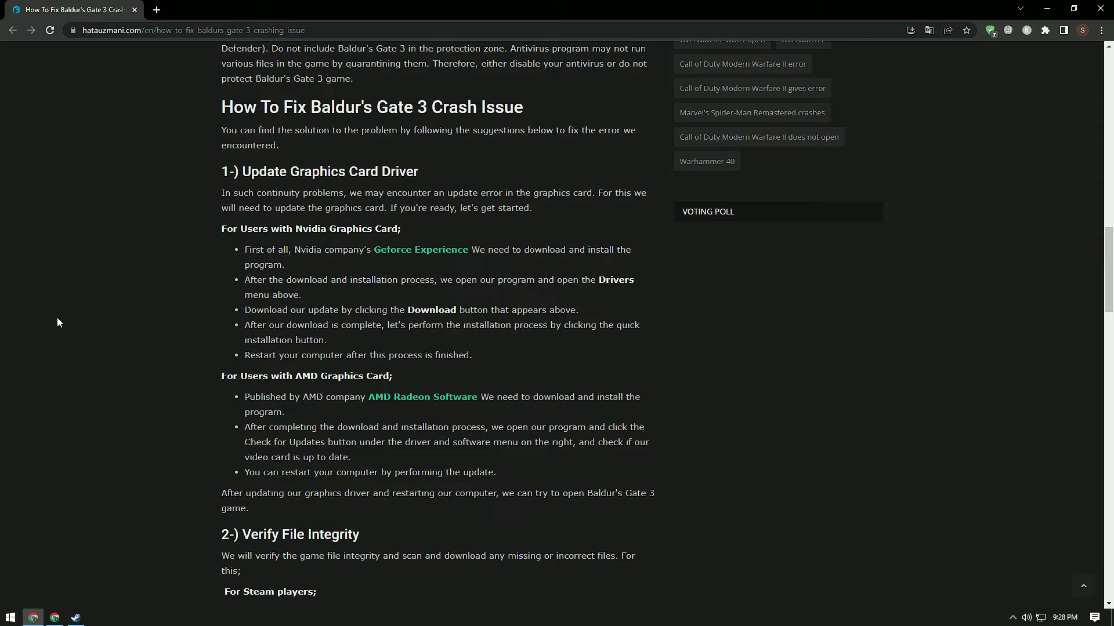
{"action": "middle_click", "coordinate": [420, 249]}
{"action": "middle_click", "coordinate": [422, 397]}
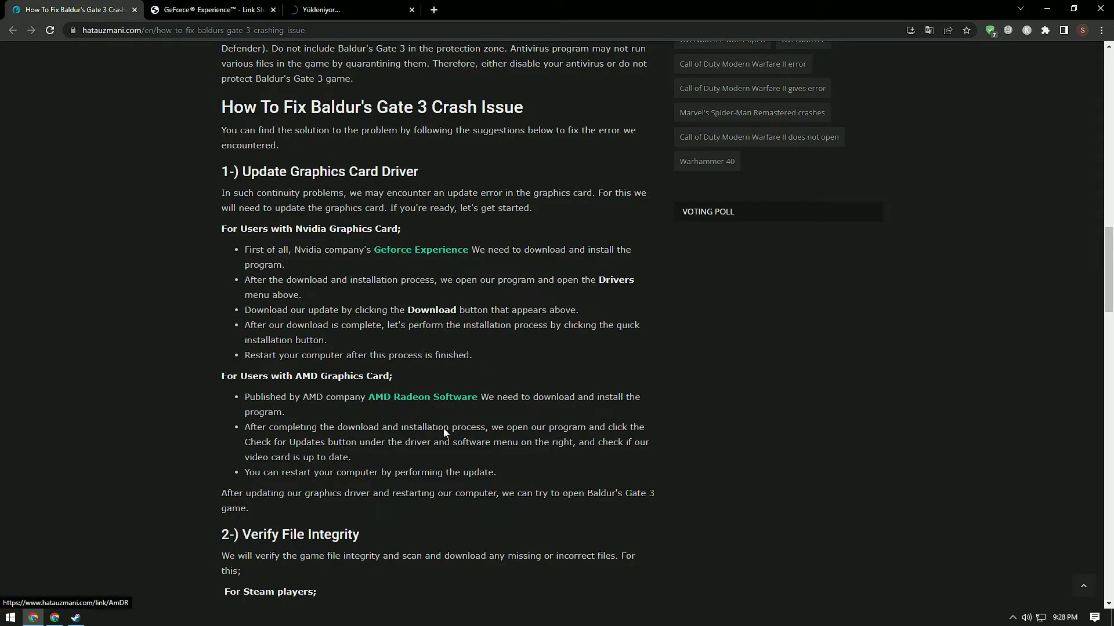
{"action": "left_click", "coordinate": [208, 9]}
{"action": "left_click", "coordinate": [2, 4]}
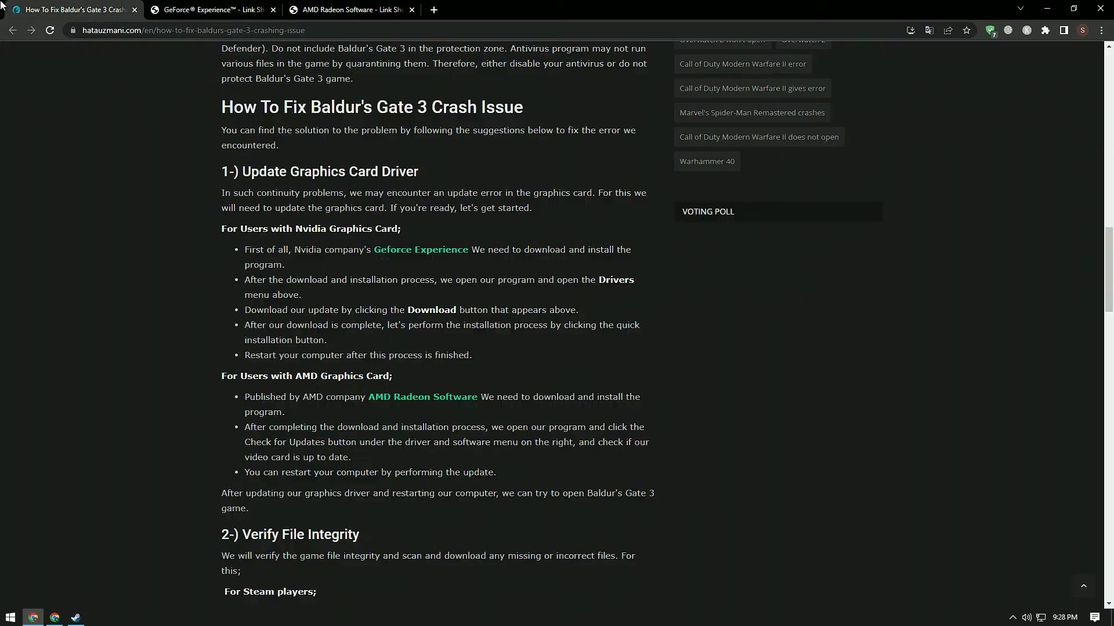
Step: Open the site's Forum page in a separate tab and return to the article's Update Graphics Card Driver section
{"action": "scroll", "coordinate": [394, 277], "scroll_direction": "up", "scroll_amount": 20}
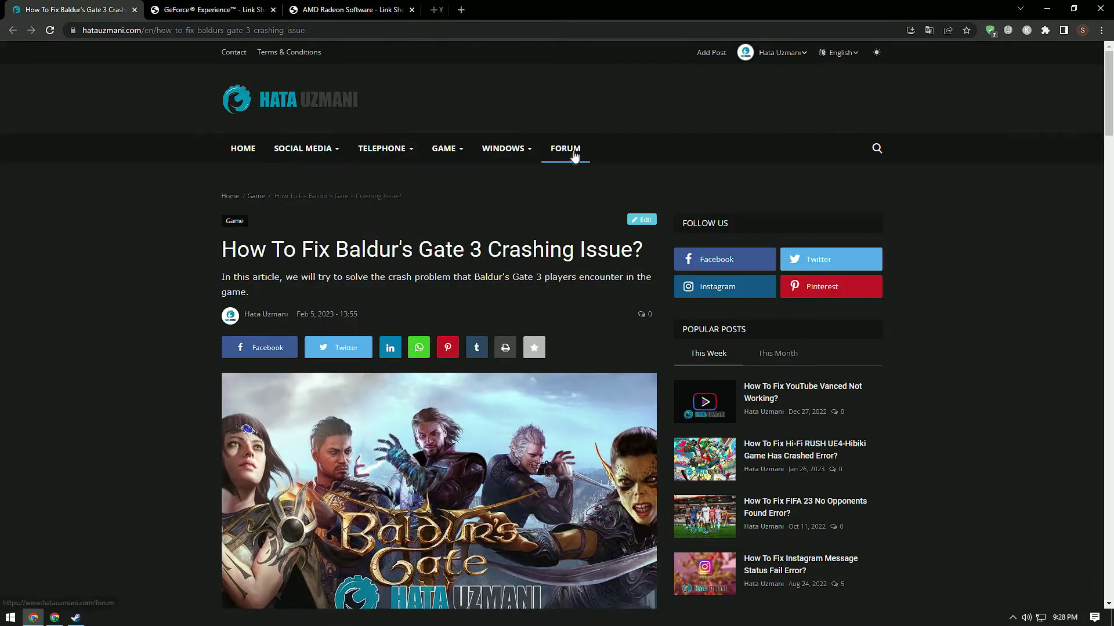
{"action": "middle_click", "coordinate": [574, 155]}
{"action": "scroll", "coordinate": [97, 279], "scroll_direction": "down", "scroll_amount": 20}
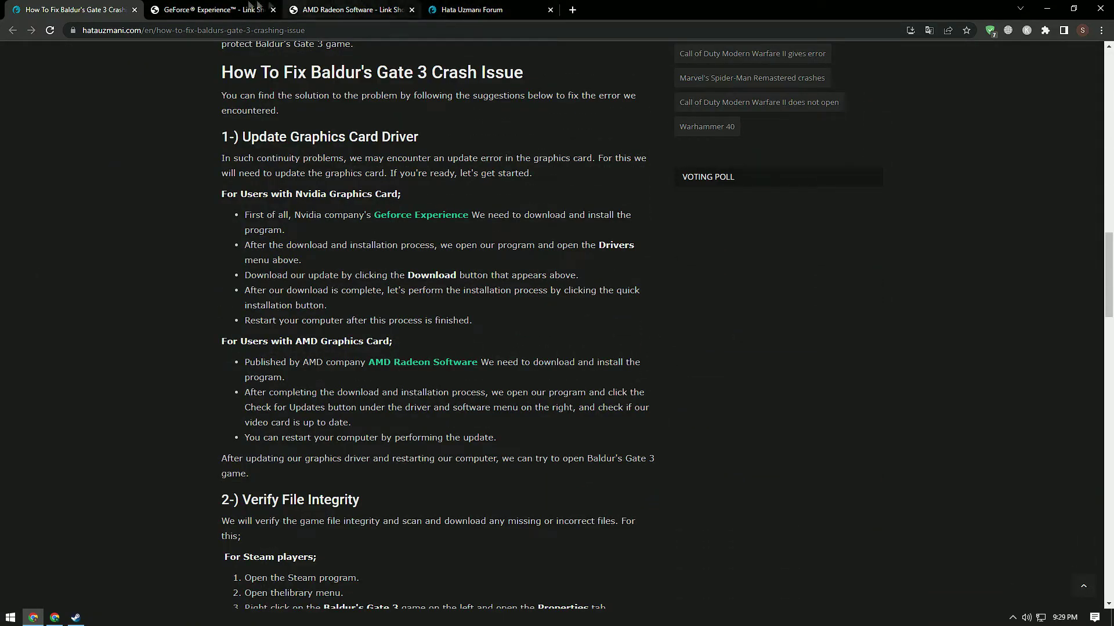
Step: Continue past both link shortener pages to the NVIDIA GeForce Experience and AMD driver sites and show the GeForce Experience page
{"action": "left_click", "coordinate": [255, 8]}
{"action": "left_click", "coordinate": [533, 228]}
{"action": "key", "text": "ctrl+Tab"}
{"action": "left_click", "coordinate": [530, 231]}
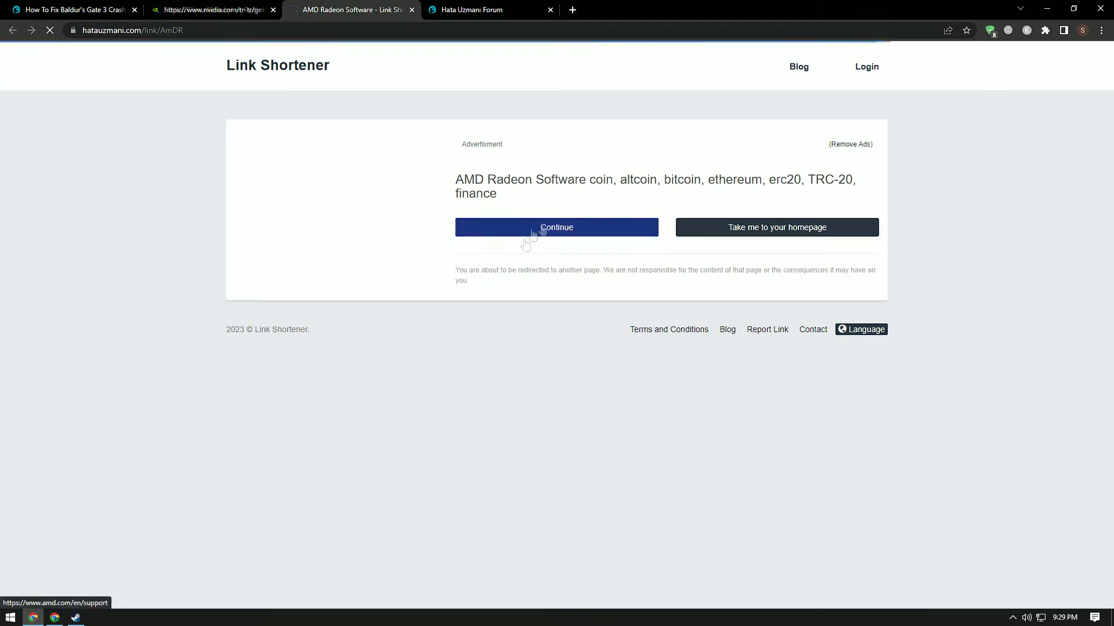
{"action": "key", "text": "ctrl+shift+Tab"}
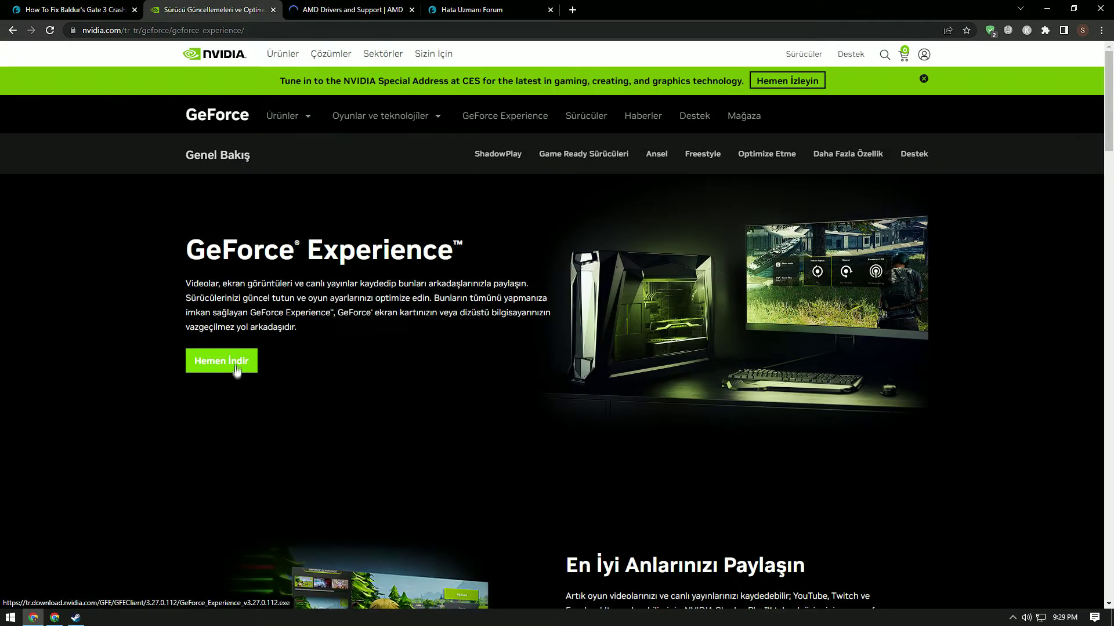
Step: Look through the Radeon series list for Graphics on the AMD Drivers and Support page
{"action": "left_click", "coordinate": [348, 9]}
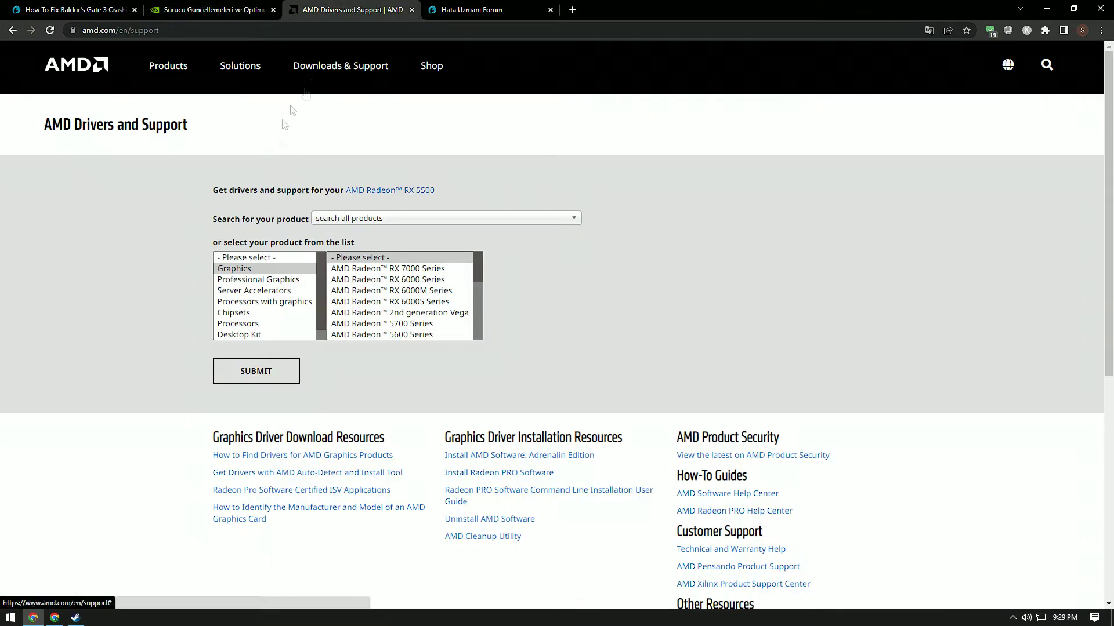
{"action": "scroll", "coordinate": [267, 290], "scroll_direction": "down", "scroll_amount": 1}
{"action": "scroll", "coordinate": [433, 271], "scroll_direction": "down", "scroll_amount": 5}
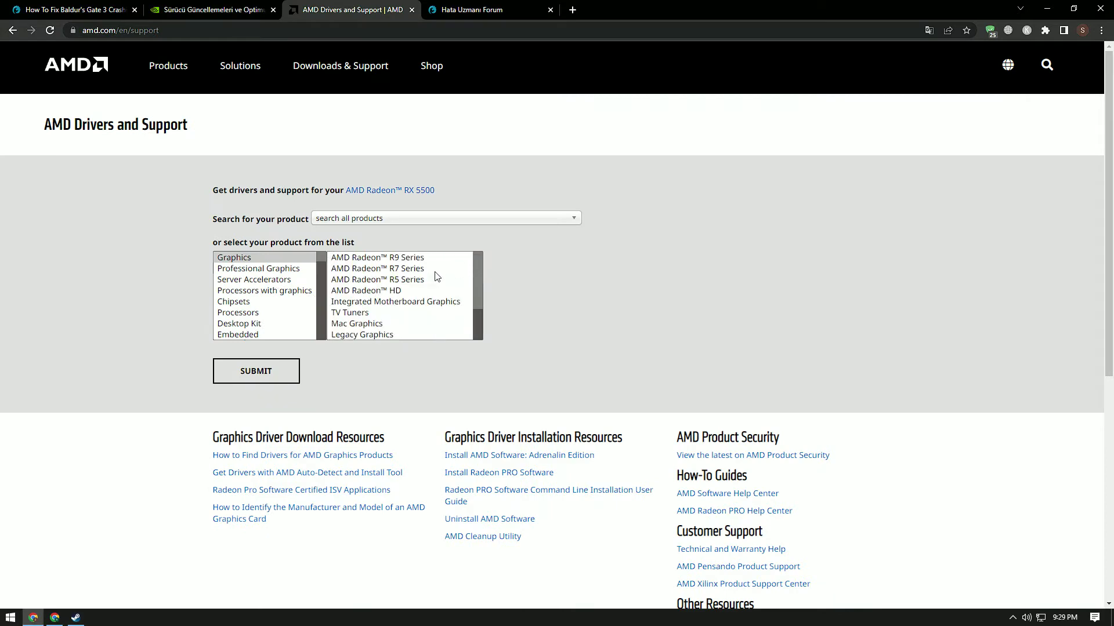
{"action": "scroll", "coordinate": [429, 284], "scroll_direction": "up", "scroll_amount": 6}
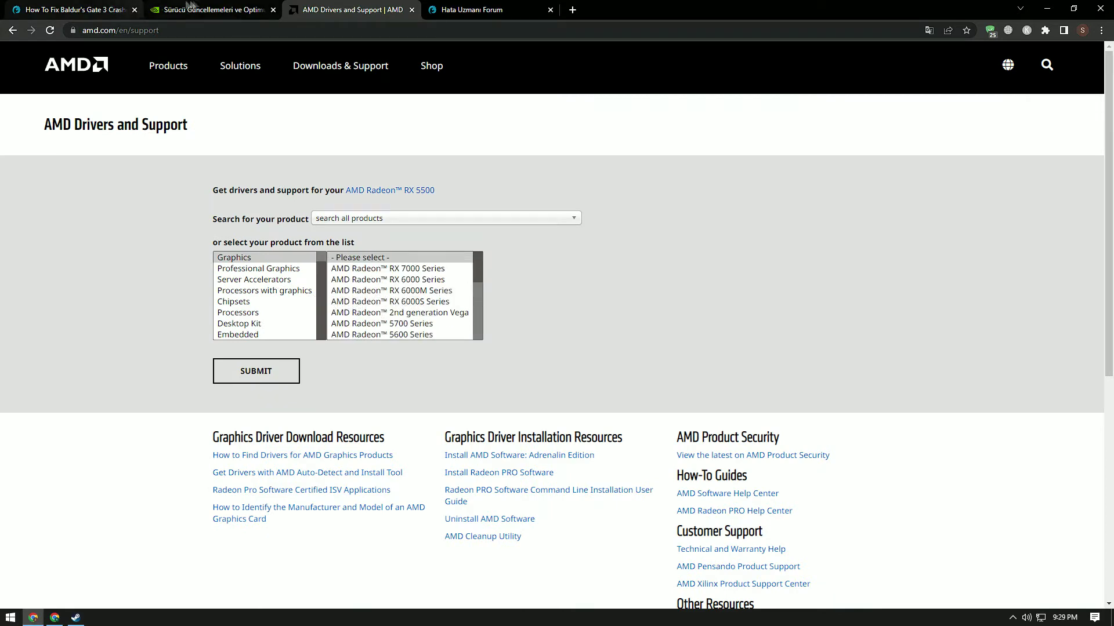
Step: Close the NVIDIA and AMD pages and go back to the crash article's Verify File Integrity section
{"action": "left_click", "coordinate": [273, 9]}
{"action": "left_click", "coordinate": [273, 9]}
{"action": "left_click", "coordinate": [114, 9]}
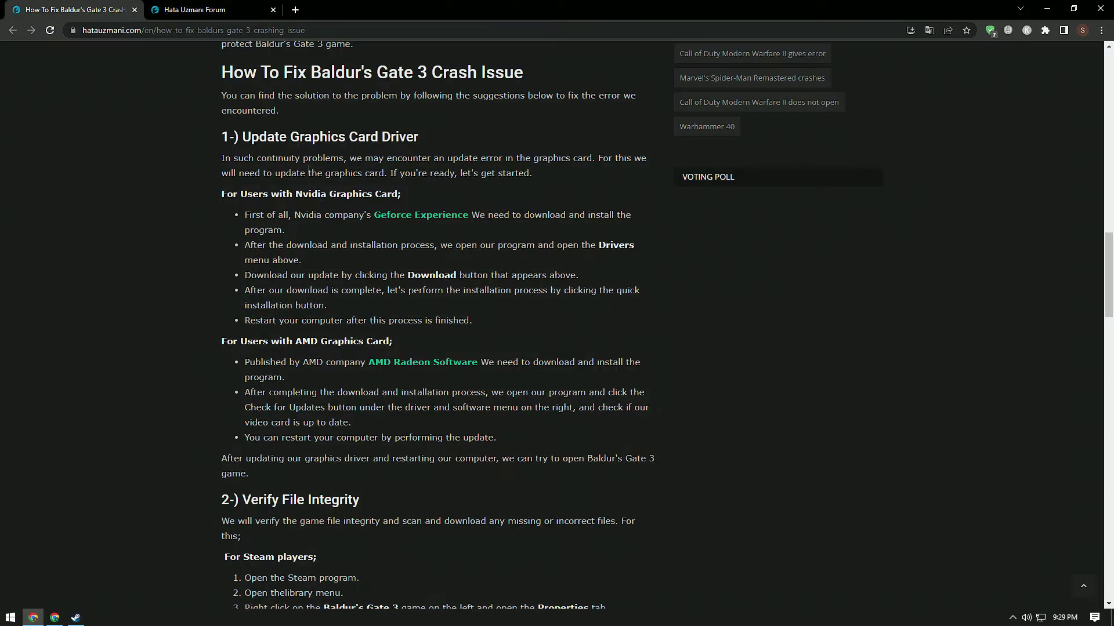
{"action": "scroll", "coordinate": [149, 368], "scroll_direction": "down", "scroll_amount": 6}
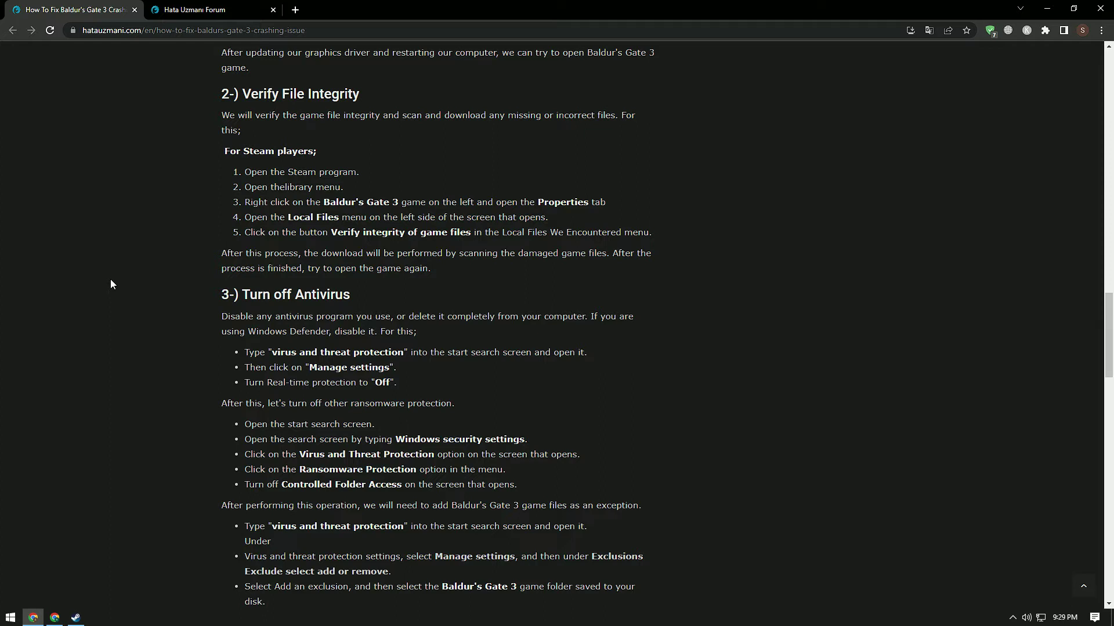
Step: Switch to Steam and open the Local Files properties of Business Tour from the game library
{"action": "left_click", "coordinate": [74, 618]}
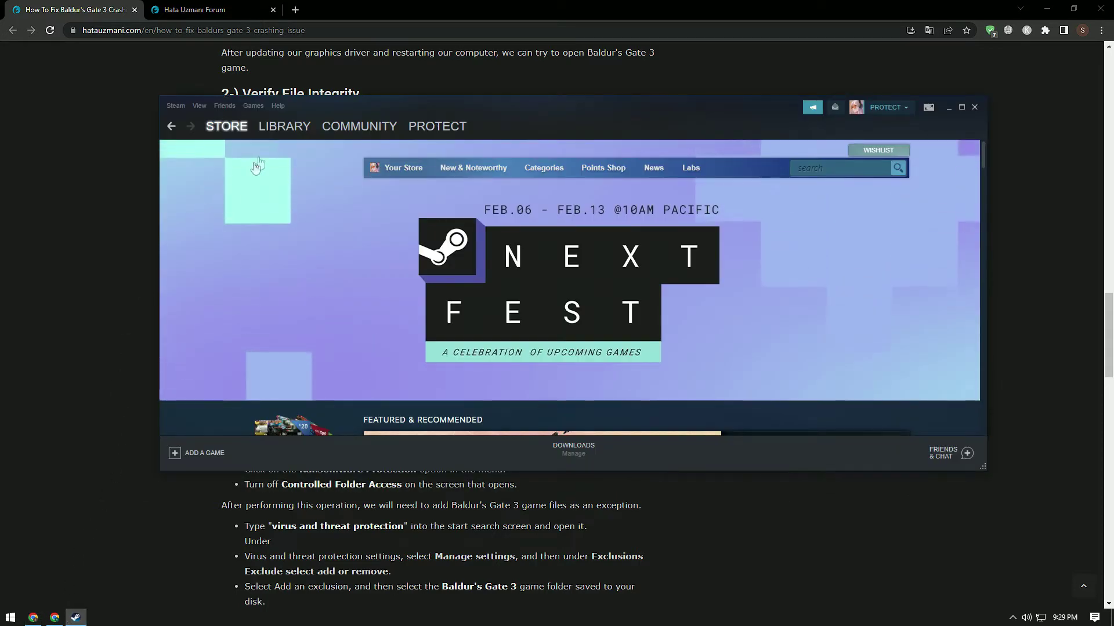
{"action": "left_click", "coordinate": [278, 130]}
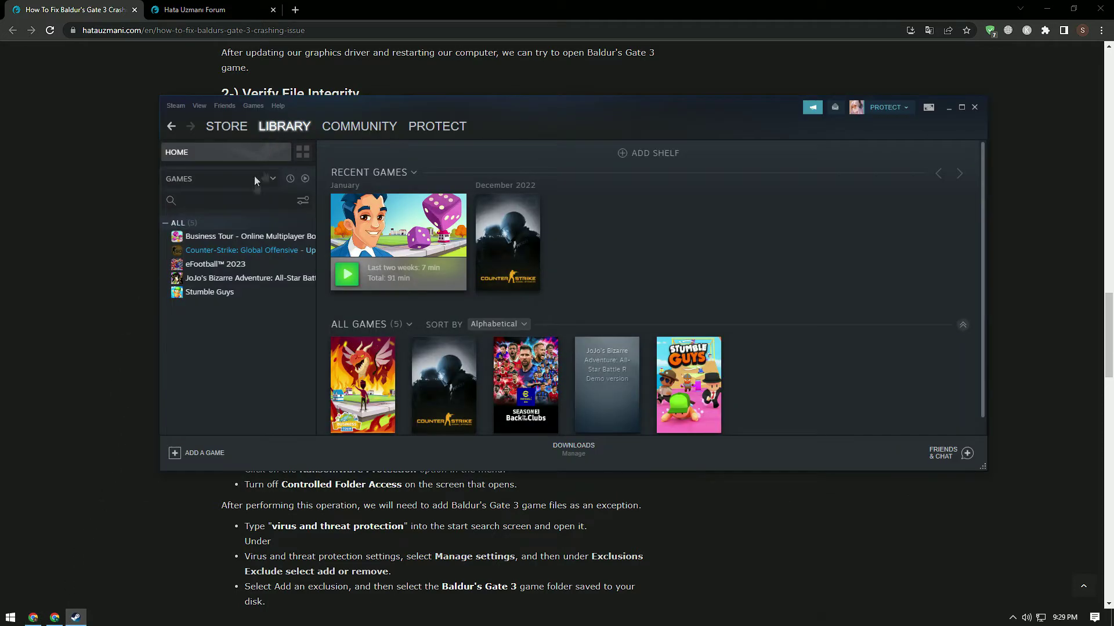
{"action": "left_click", "coordinate": [253, 239]}
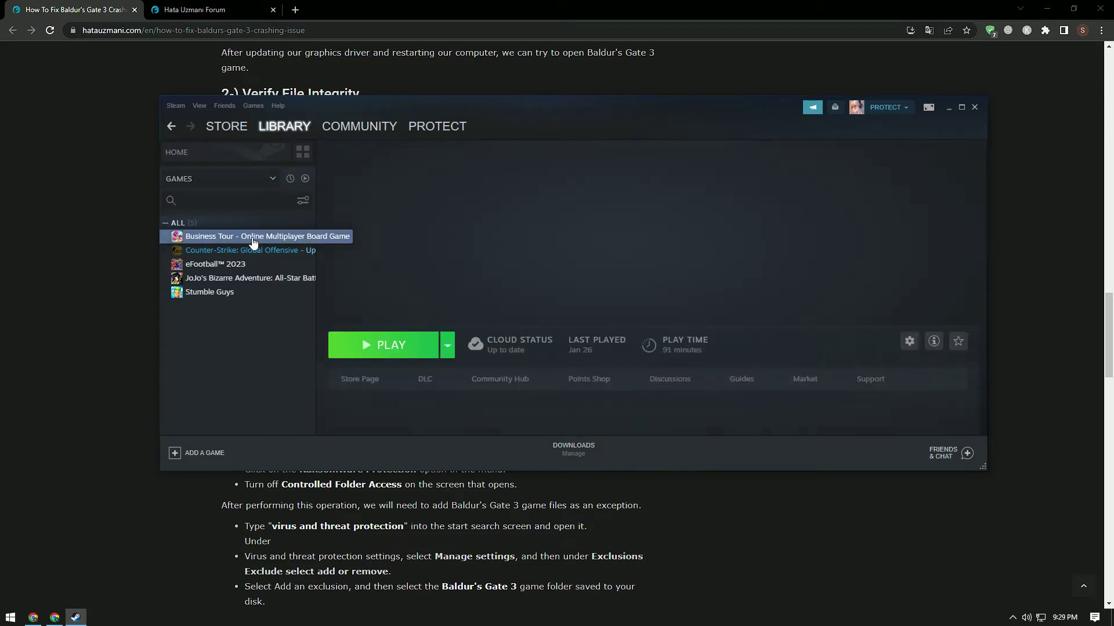
{"action": "right_click", "coordinate": [252, 237]}
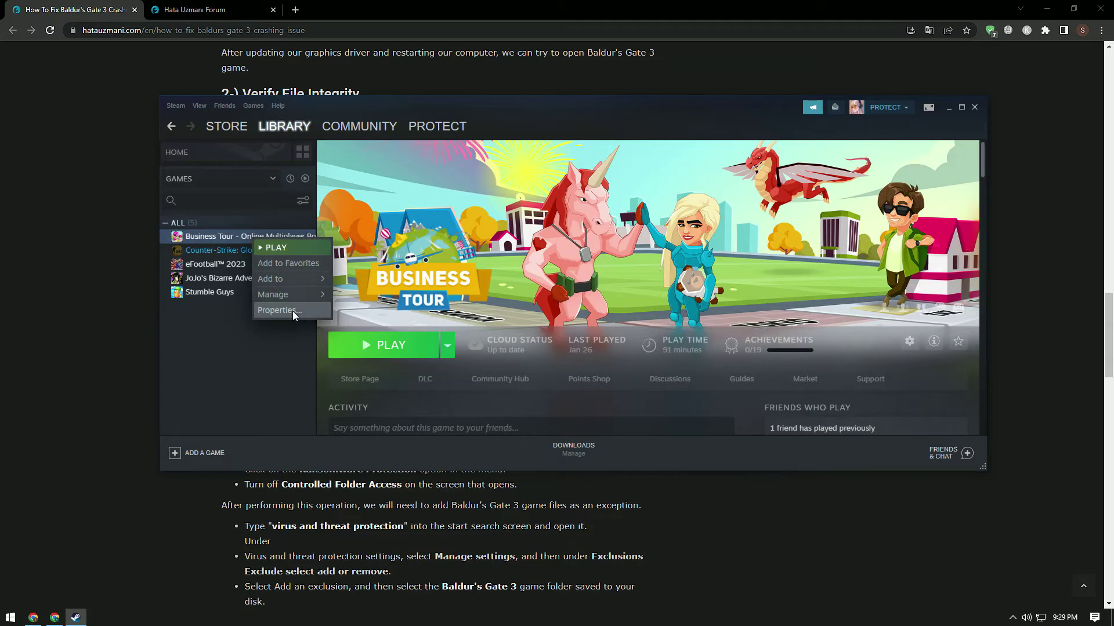
{"action": "left_click", "coordinate": [292, 312]}
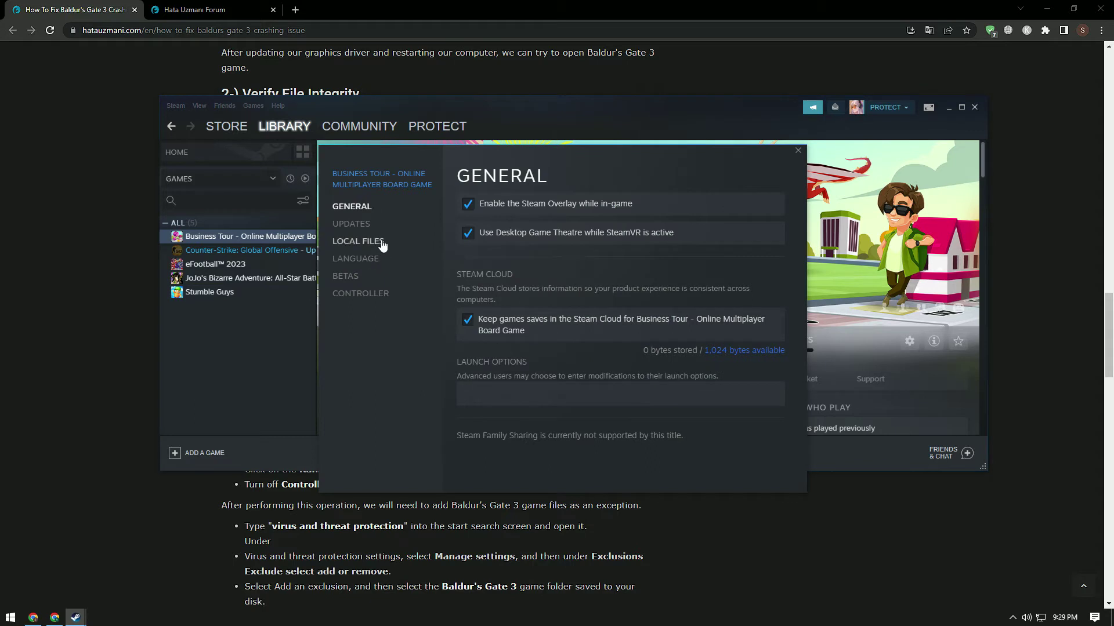
{"action": "left_click", "coordinate": [382, 244]}
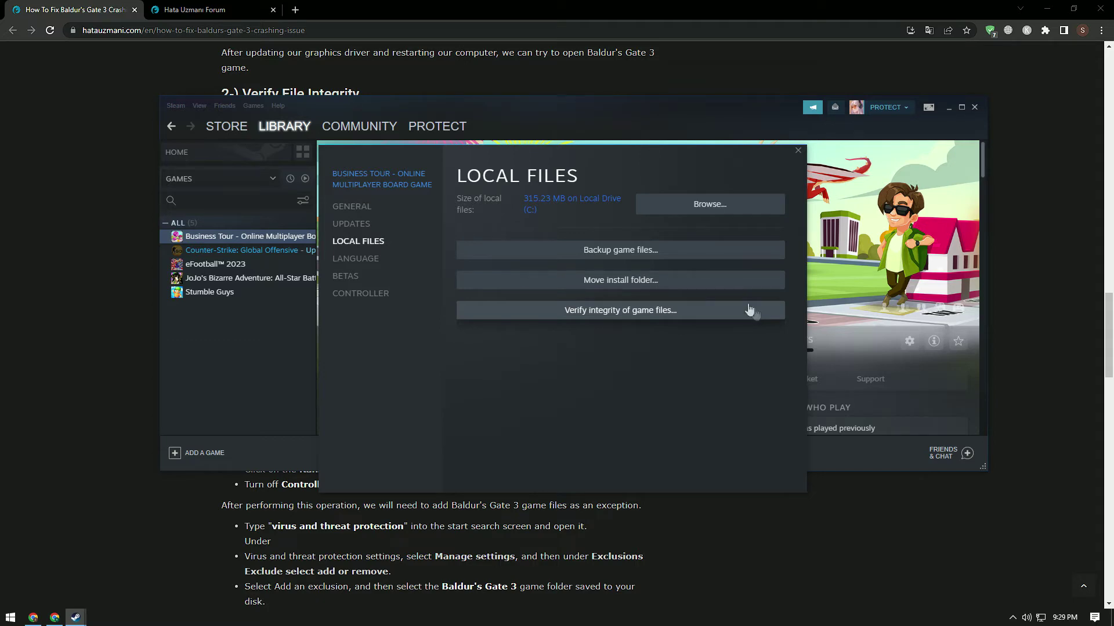
Step: Close the game's properties and minimize Steam to get back to the article's Turn off Antivirus section
{"action": "left_click", "coordinate": [798, 151]}
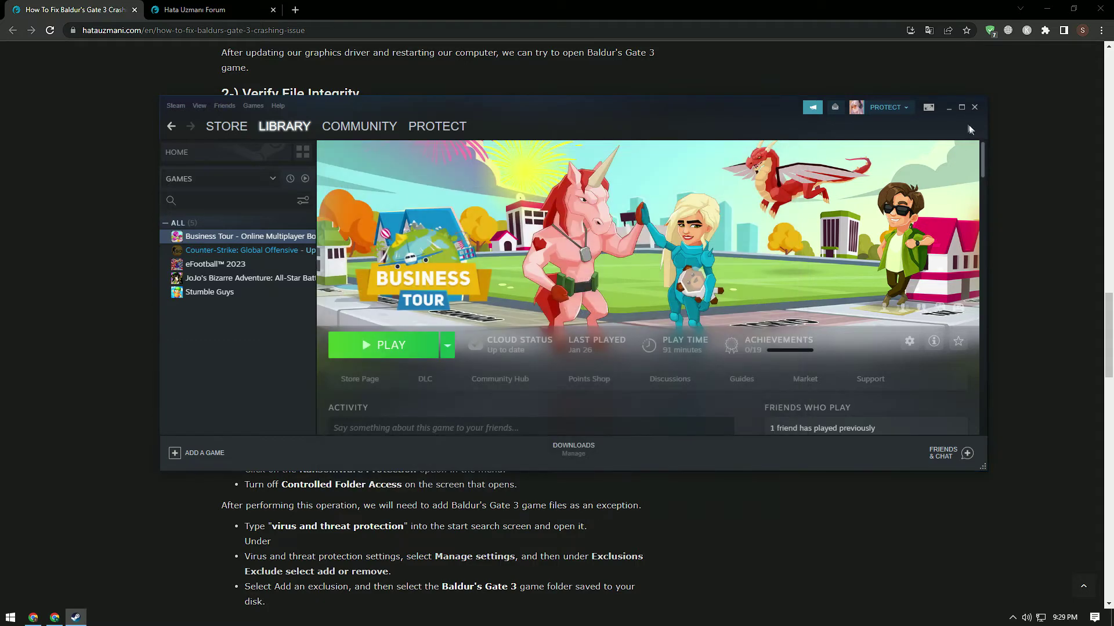
{"action": "left_click", "coordinate": [948, 109]}
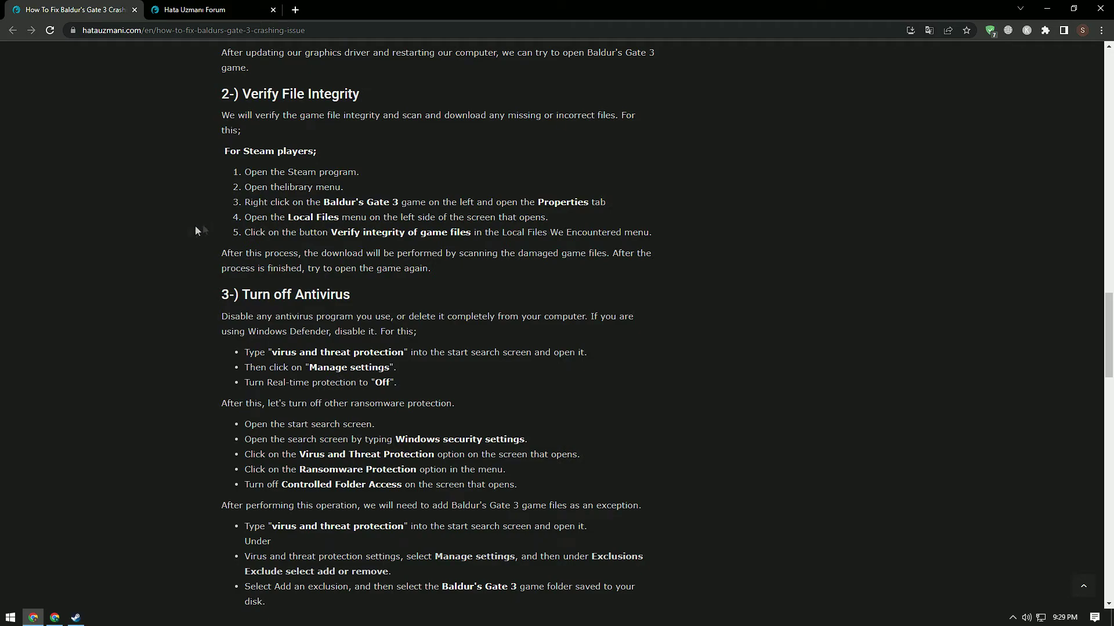
{"action": "scroll", "coordinate": [125, 253], "scroll_direction": "down", "scroll_amount": 3}
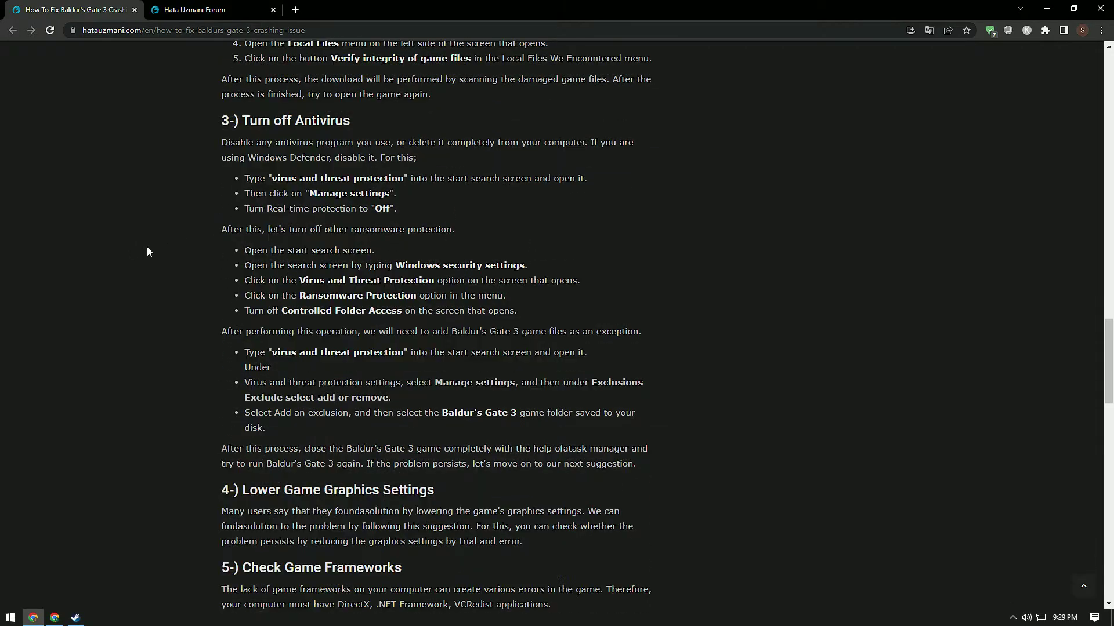
{"action": "scroll", "coordinate": [148, 249], "scroll_direction": "down", "scroll_amount": 1}
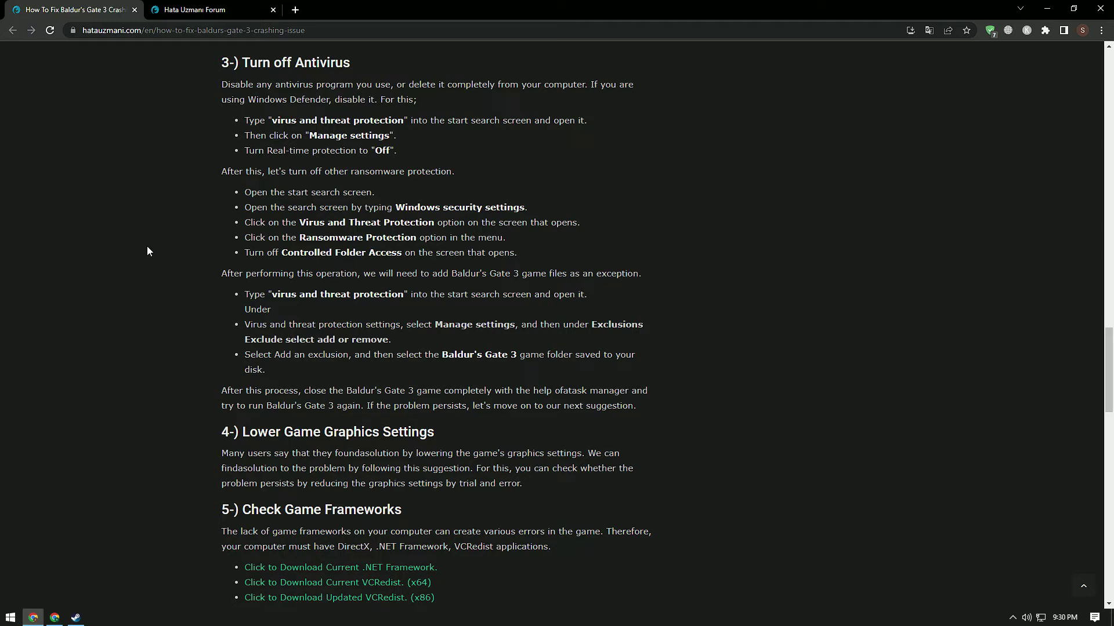
Step: Search Windows for Virus & threat protection and open its Manage settings page in Windows Security
{"action": "key", "text": "super"}
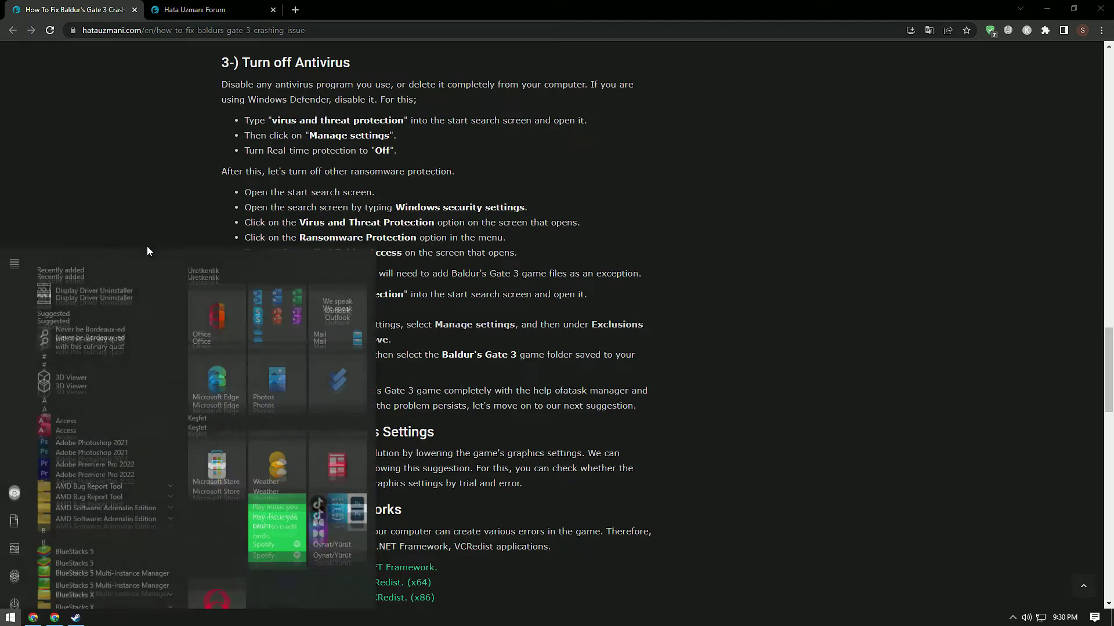
{"action": "type", "text": "vir"}
{"action": "left_click", "coordinate": [145, 301]}
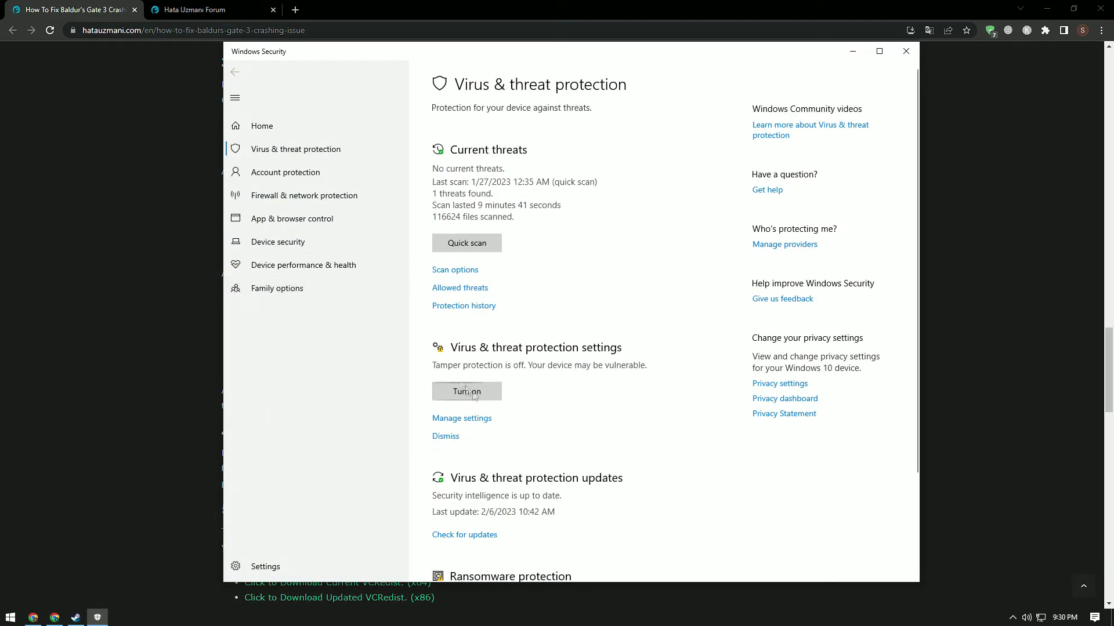
{"action": "left_click", "coordinate": [464, 419]}
Step: Check the Controlled folder access setting under Ransomware protection and return to the Real-time protection setting
{"action": "scroll", "coordinate": [525, 342], "scroll_direction": "down", "scroll_amount": 4}
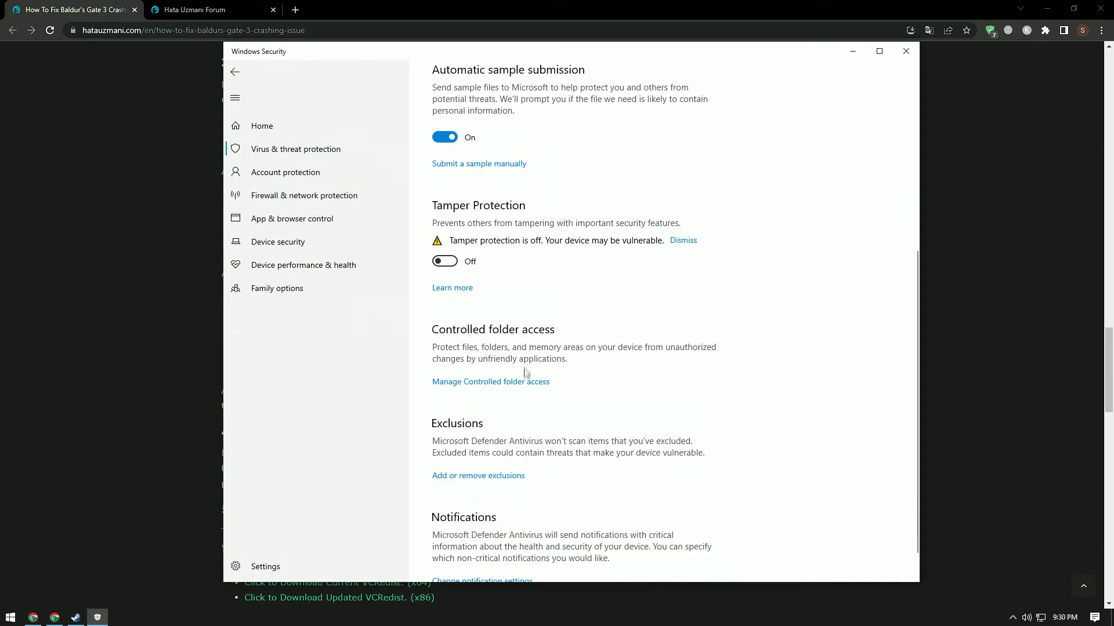
{"action": "left_click", "coordinate": [525, 379]}
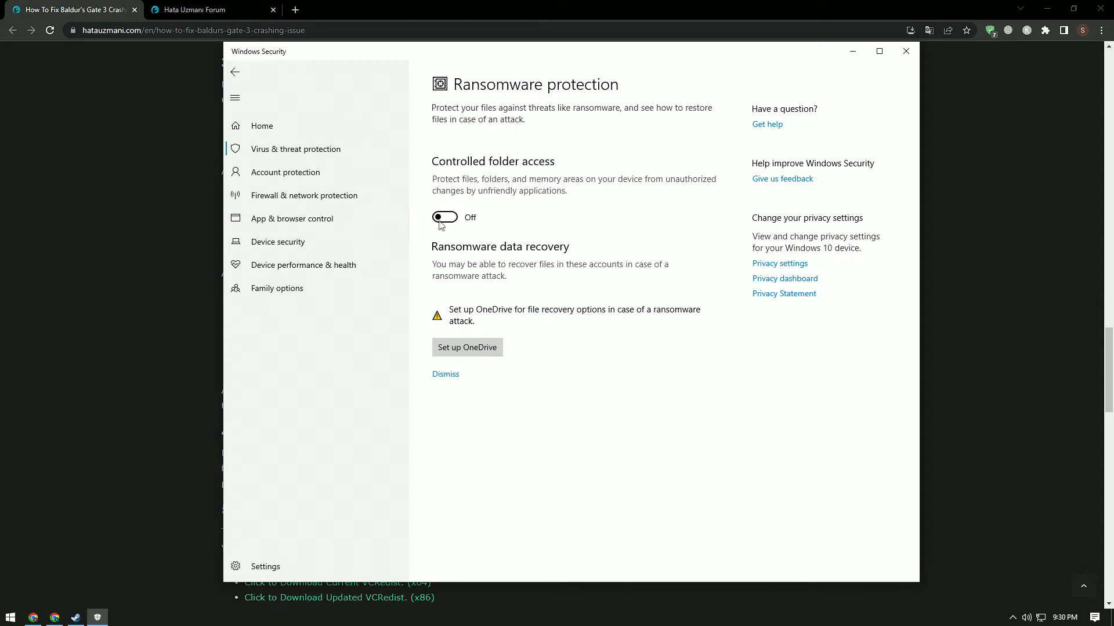
{"action": "left_click", "coordinate": [235, 73]}
{"action": "scroll", "coordinate": [522, 336], "scroll_direction": "up", "scroll_amount": 5}
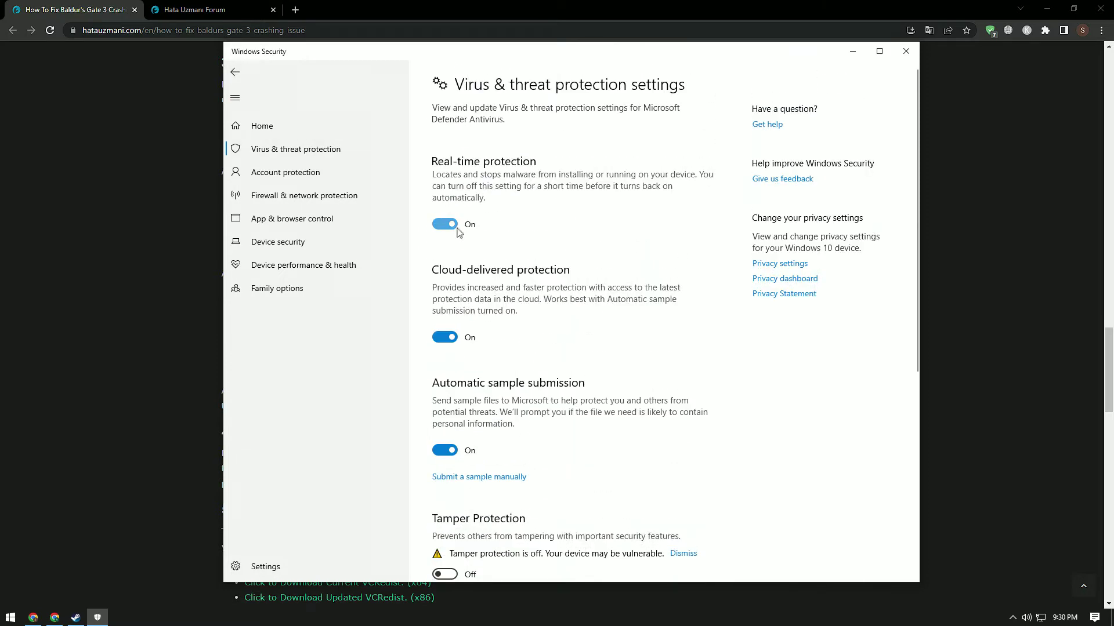
Step: Open the Exclusions page of Windows Security and start adding a folder exclusion
{"action": "scroll", "coordinate": [574, 278], "scroll_direction": "down", "scroll_amount": 5}
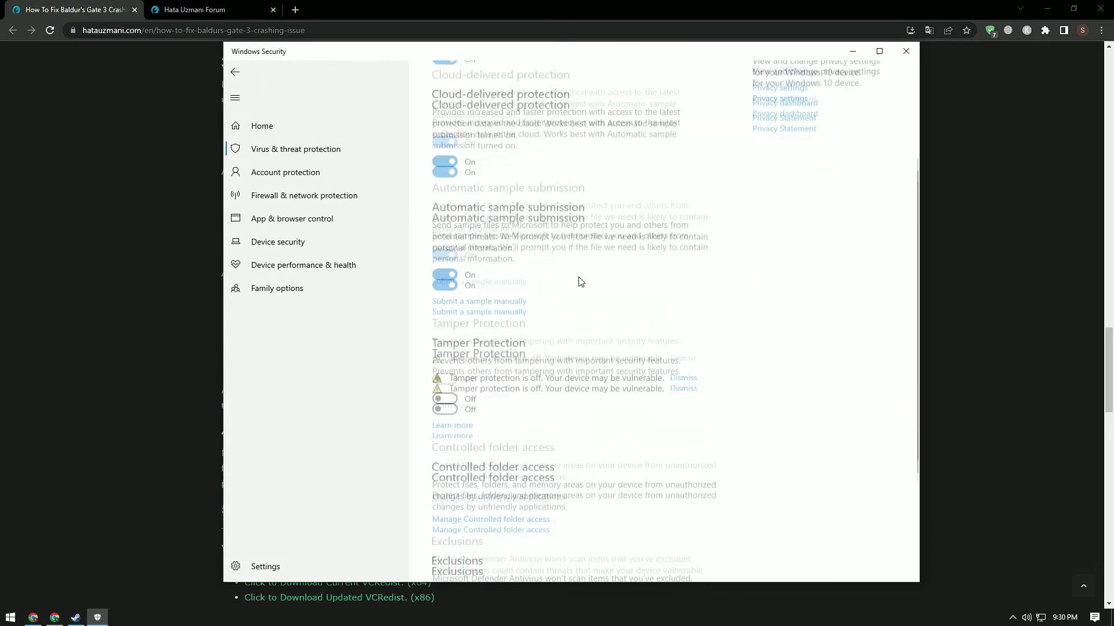
{"action": "left_click", "coordinate": [499, 442]}
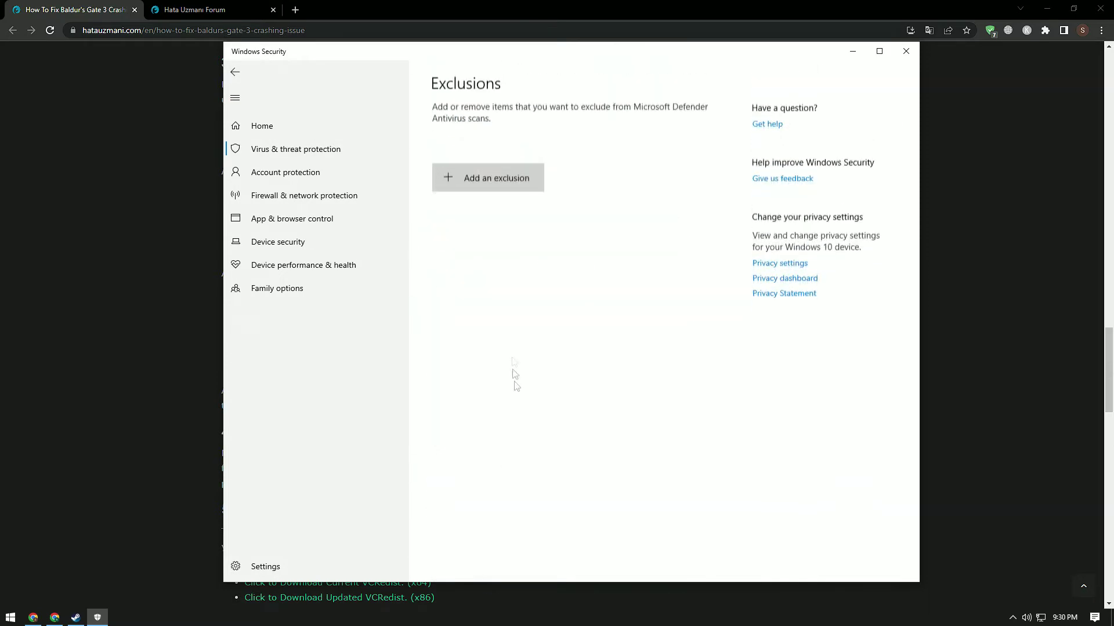
{"action": "left_click", "coordinate": [514, 183]}
{"action": "left_click", "coordinate": [489, 224]}
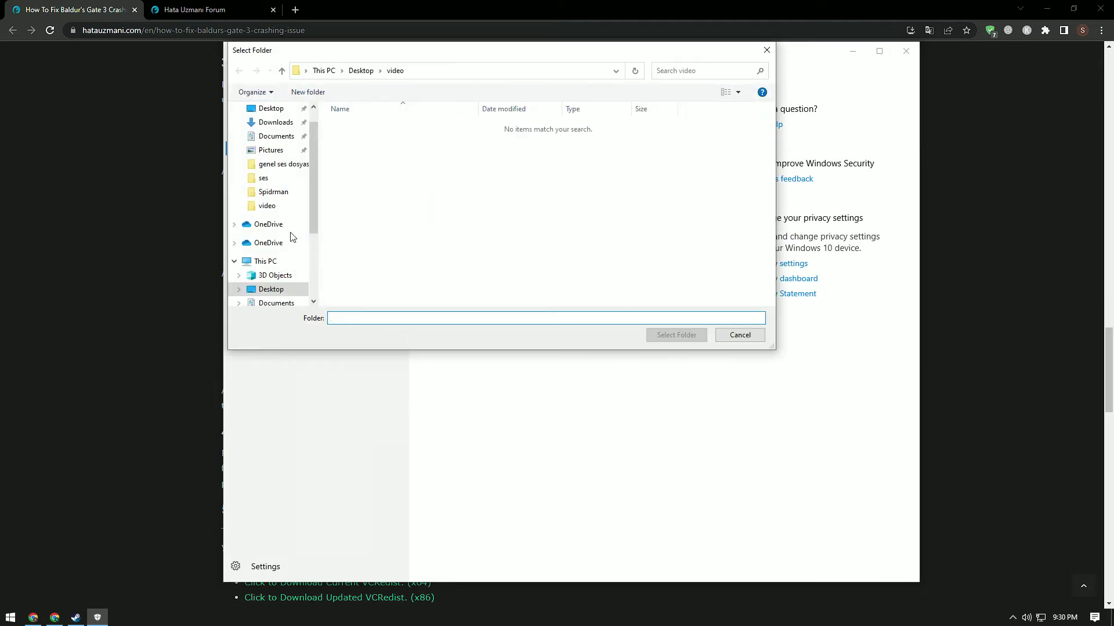
Step: Switch to Steam, browse to Business Tour's local files and copy the path of its install folder
{"action": "left_click", "coordinate": [75, 617]}
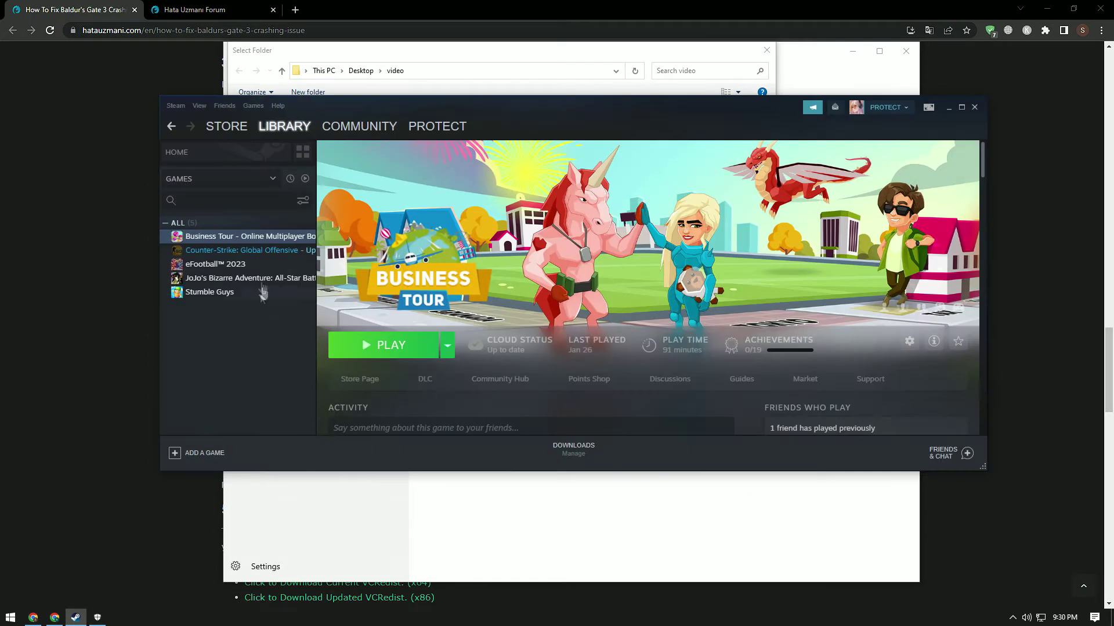
{"action": "right_click", "coordinate": [262, 243]}
{"action": "left_click", "coordinate": [281, 313]}
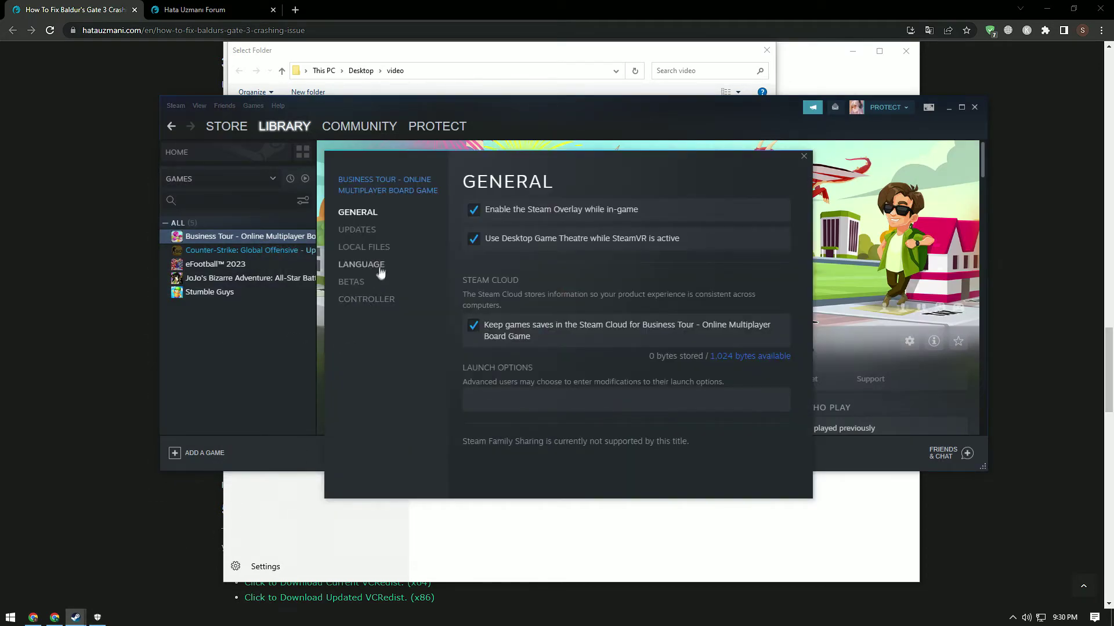
{"action": "left_click", "coordinate": [364, 247]}
{"action": "left_click", "coordinate": [773, 214]}
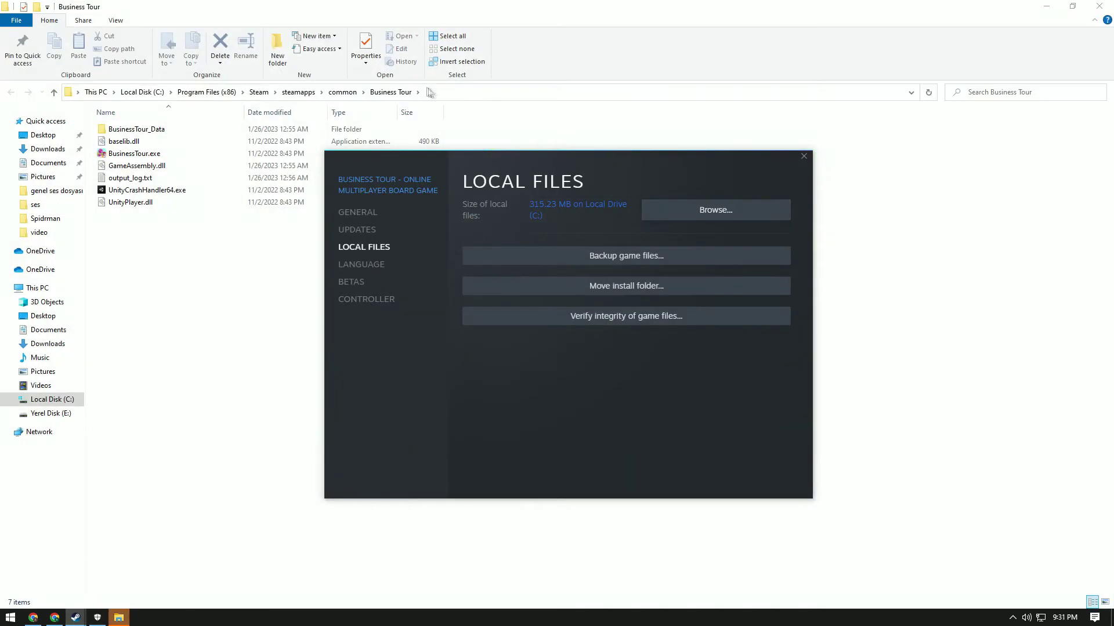
{"action": "left_click", "coordinate": [430, 93]}
{"action": "key", "text": "ctrl+c"}
{"action": "left_click", "coordinate": [1072, 6]}
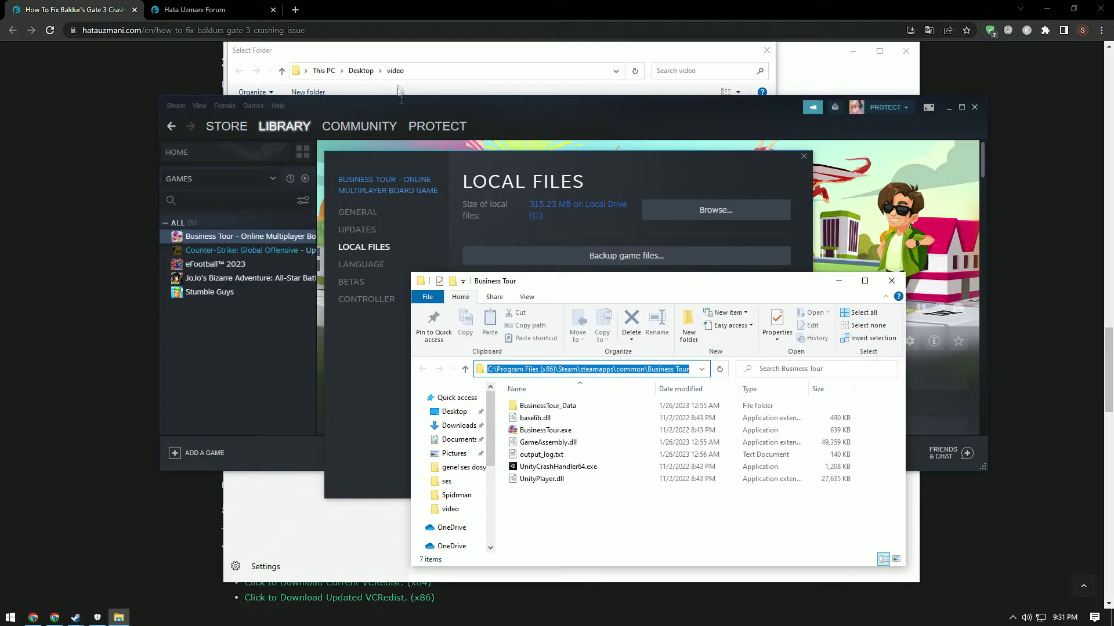
Step: Go to the copied path in the Select Folder dialog and choose the Business Tour folder as the exclusion
{"action": "left_click", "coordinate": [450, 71]}
{"action": "key", "text": "ctrl+v"}
{"action": "key", "text": "Return"}
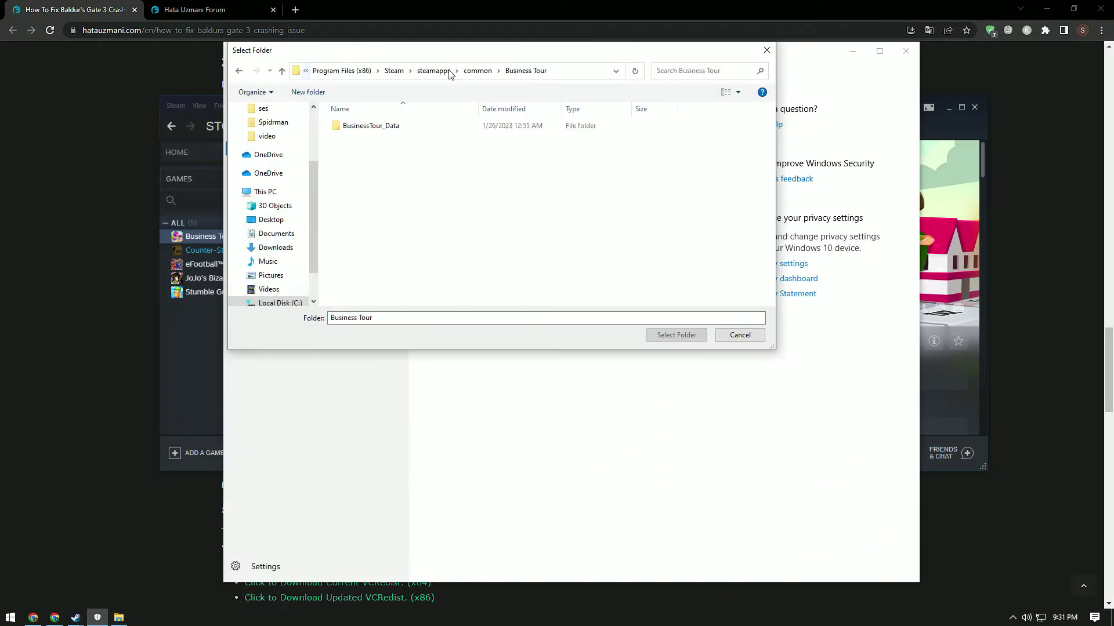
{"action": "left_click", "coordinate": [676, 335]}
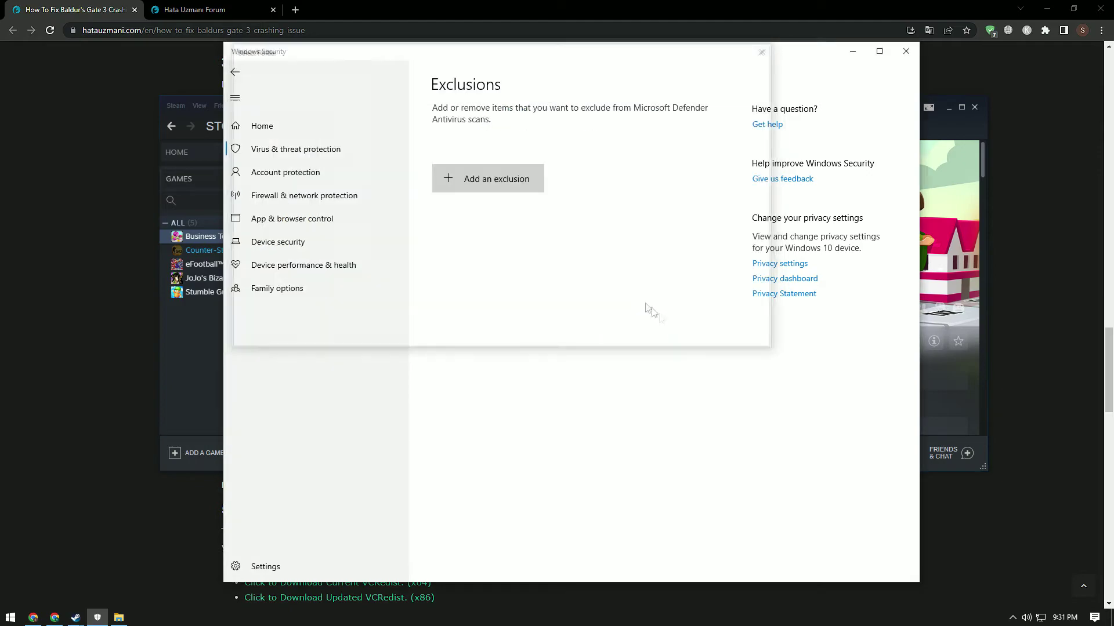
Step: Close Windows Security, the game folder and its properties, minimize Steam, and return to the article's Lower Game Graphics Settings and Check Game Frameworks sections
{"action": "left_click", "coordinate": [905, 51]}
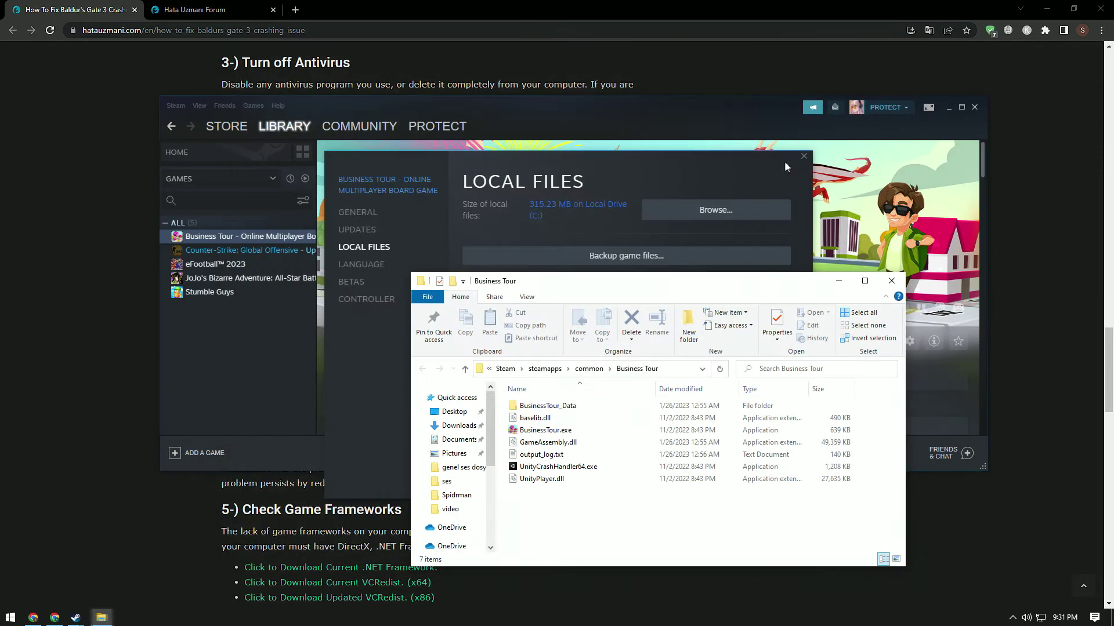
{"action": "left_click", "coordinate": [906, 278]}
{"action": "left_click", "coordinate": [804, 155]}
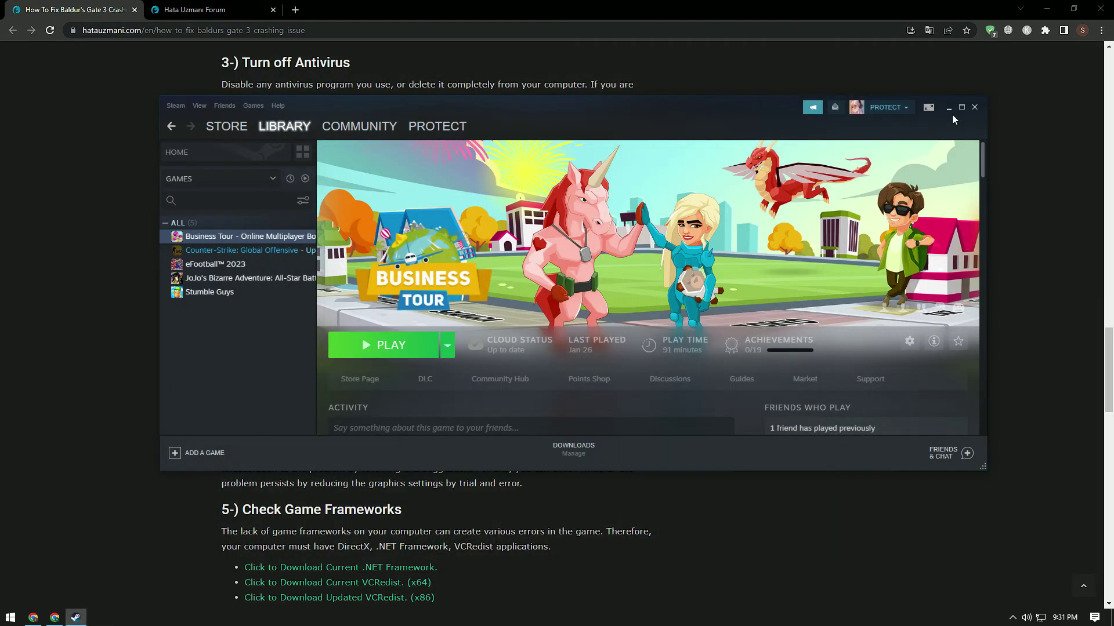
{"action": "left_click", "coordinate": [949, 108]}
{"action": "scroll", "coordinate": [145, 331], "scroll_direction": "down", "scroll_amount": 3}
{"action": "scroll", "coordinate": [139, 298], "scroll_direction": "down", "scroll_amount": 2}
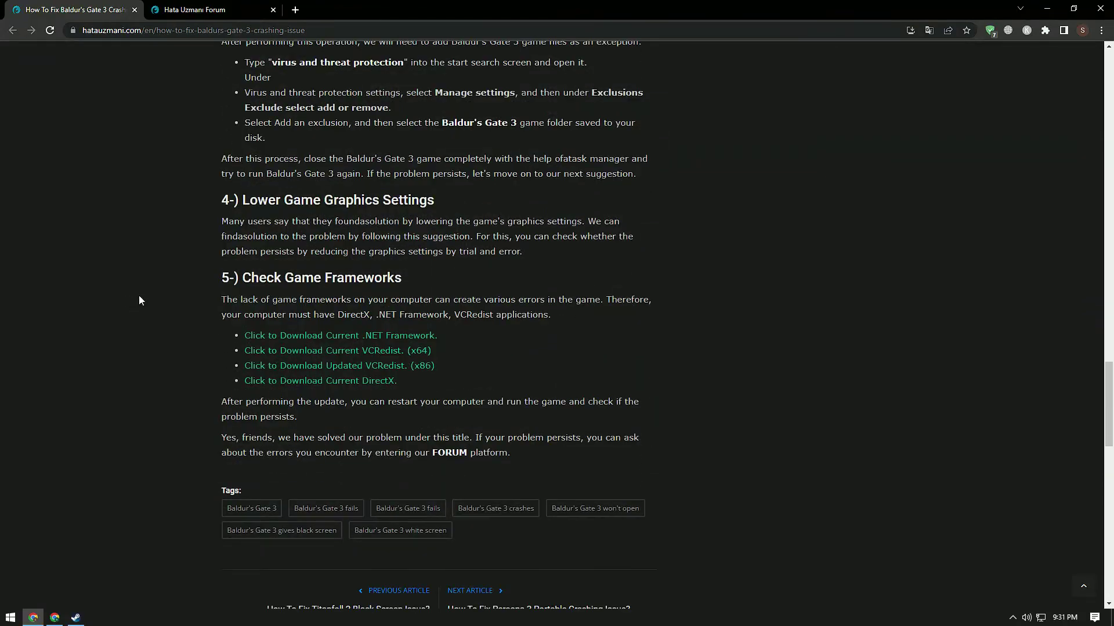
{"action": "scroll", "coordinate": [138, 300], "scroll_direction": "down", "scroll_amount": 1}
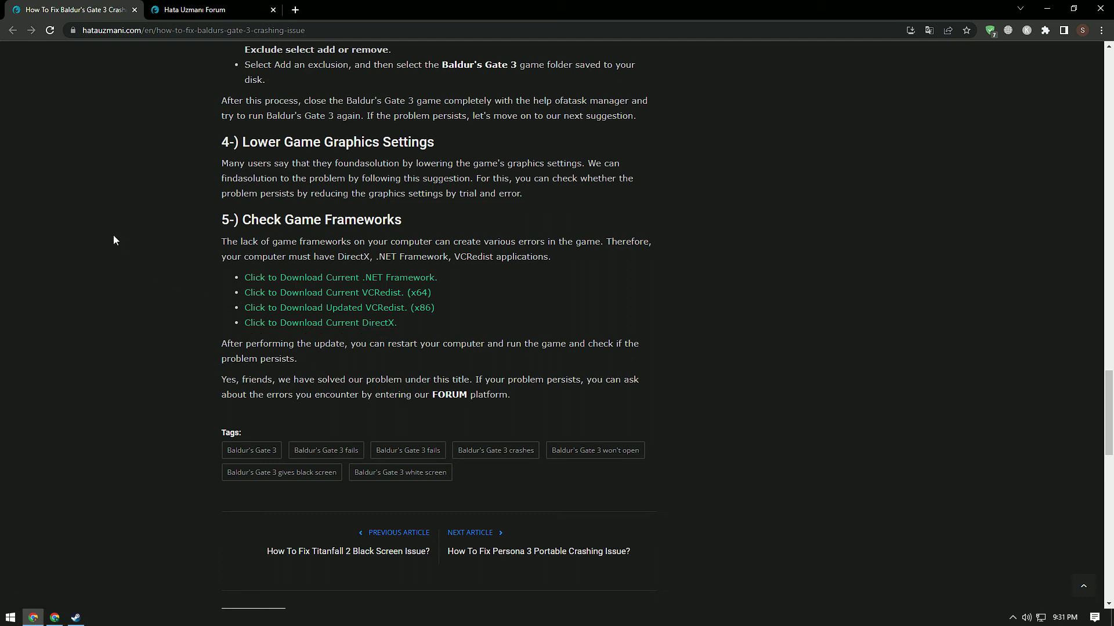
Step: Switch to the Hata Uzmanı Forum page and look through its categories from Games to Hardware
{"action": "left_click", "coordinate": [186, 10]}
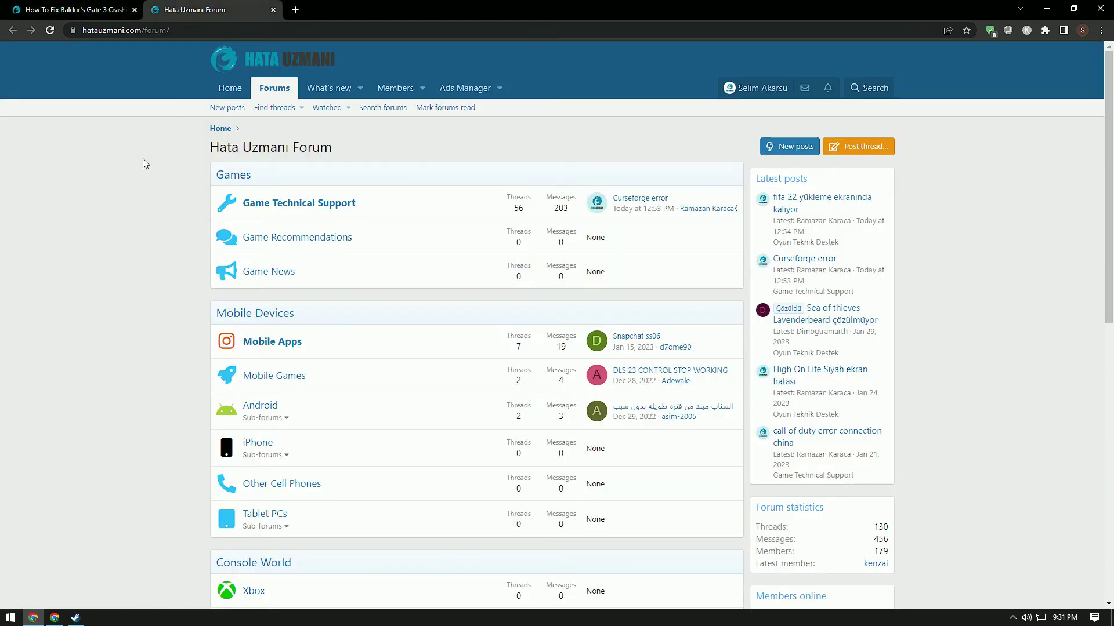
{"action": "scroll", "coordinate": [144, 163], "scroll_direction": "down", "scroll_amount": 3}
{"action": "scroll", "coordinate": [144, 163], "scroll_direction": "down", "scroll_amount": 7}
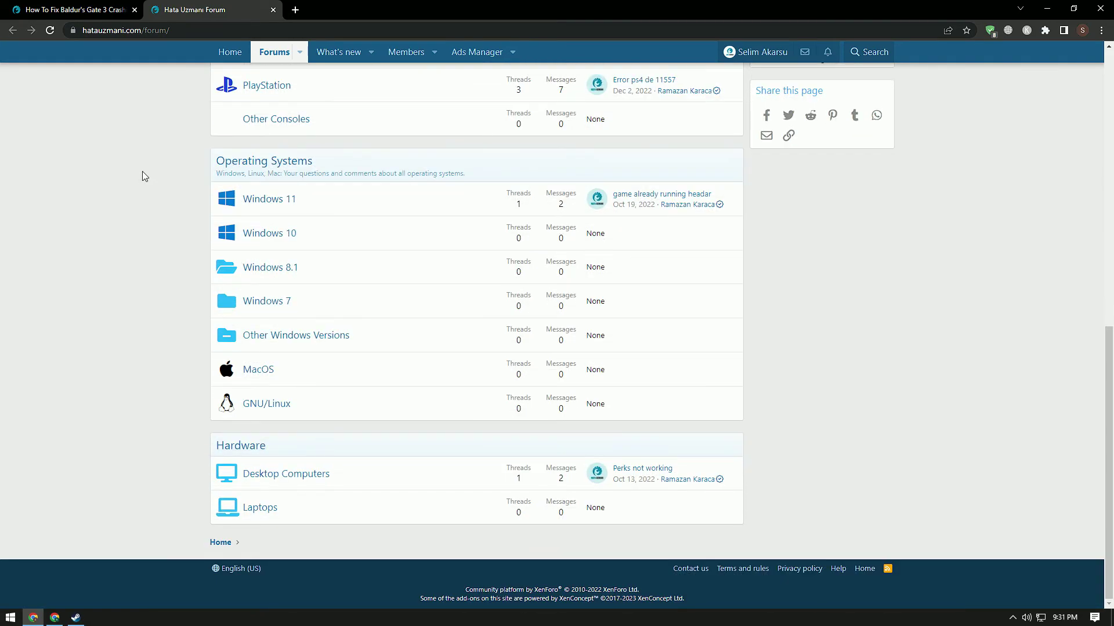
{"action": "scroll", "coordinate": [136, 192], "scroll_direction": "up", "scroll_amount": 1}
{"action": "scroll", "coordinate": [135, 193], "scroll_direction": "up", "scroll_amount": 6}
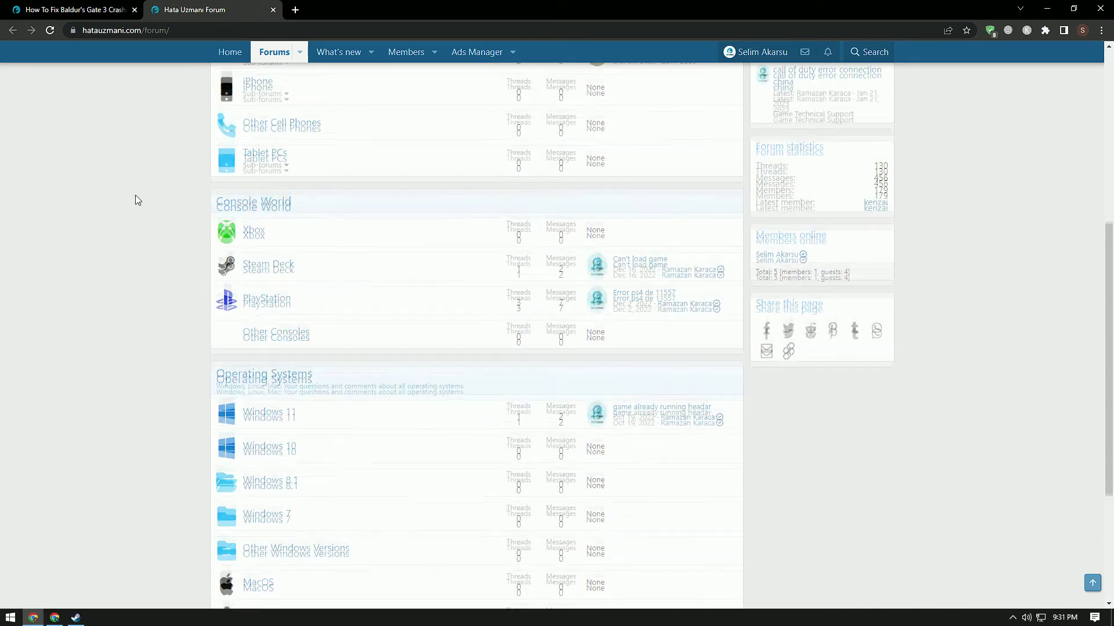
{"action": "scroll", "coordinate": [134, 195], "scroll_direction": "up", "scroll_amount": 3}
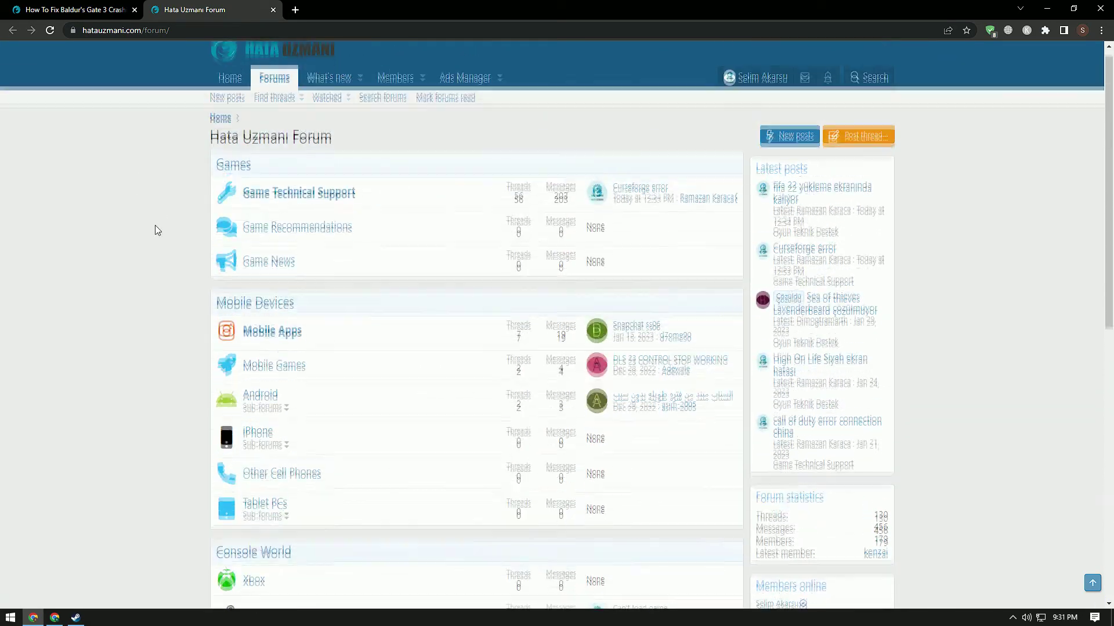
Step: Start posting a new forum thread and look through the sections it can be posted in
{"action": "left_click", "coordinate": [848, 149]}
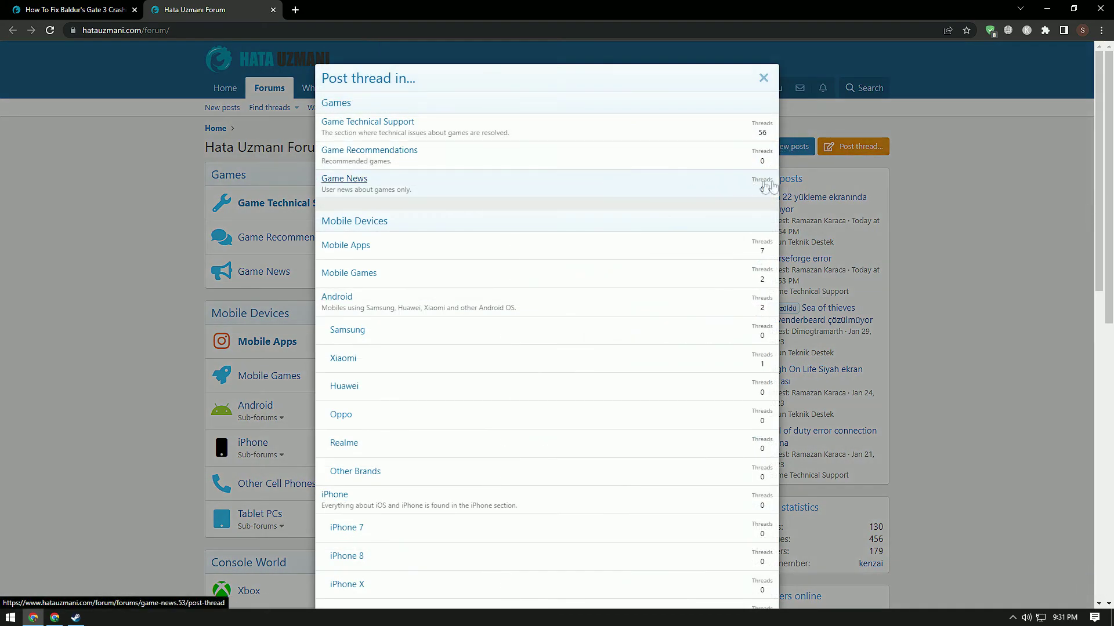
{"action": "scroll", "coordinate": [827, 183], "scroll_direction": "down", "scroll_amount": 3}
{"action": "scroll", "coordinate": [827, 182], "scroll_direction": "down", "scroll_amount": 7}
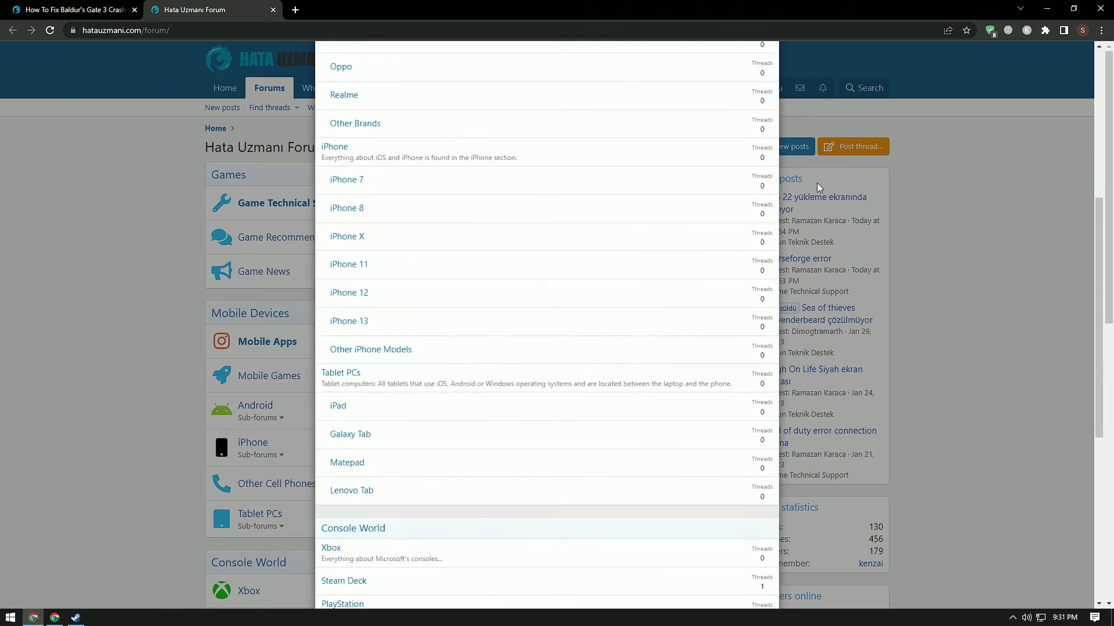
{"action": "scroll", "coordinate": [817, 184], "scroll_direction": "down", "scroll_amount": 3}
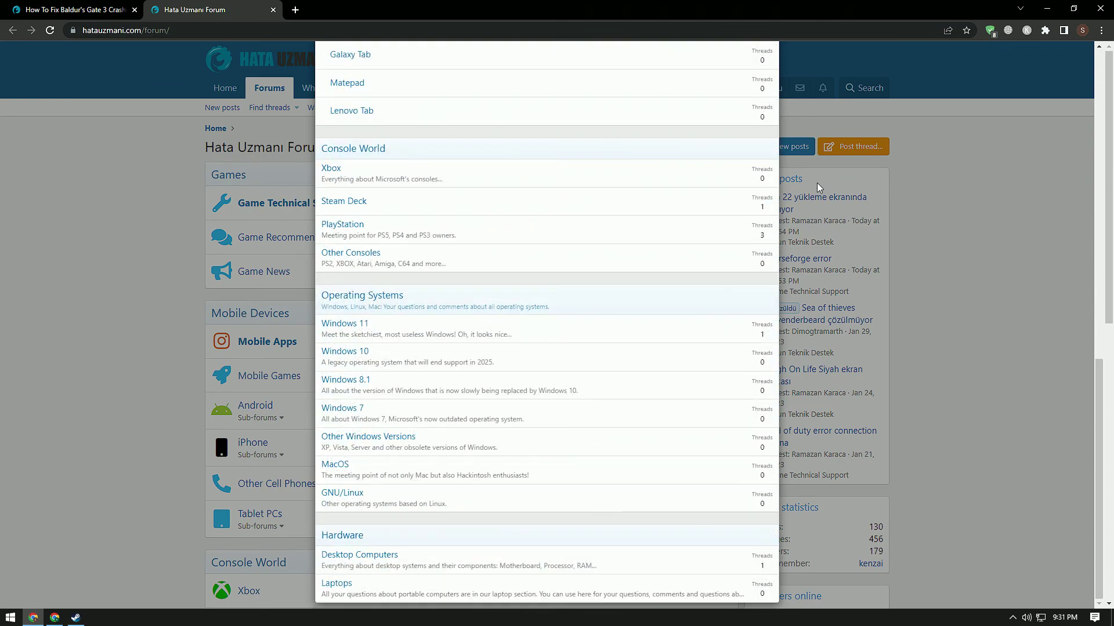
{"action": "scroll", "coordinate": [817, 182], "scroll_direction": "up", "scroll_amount": 10}
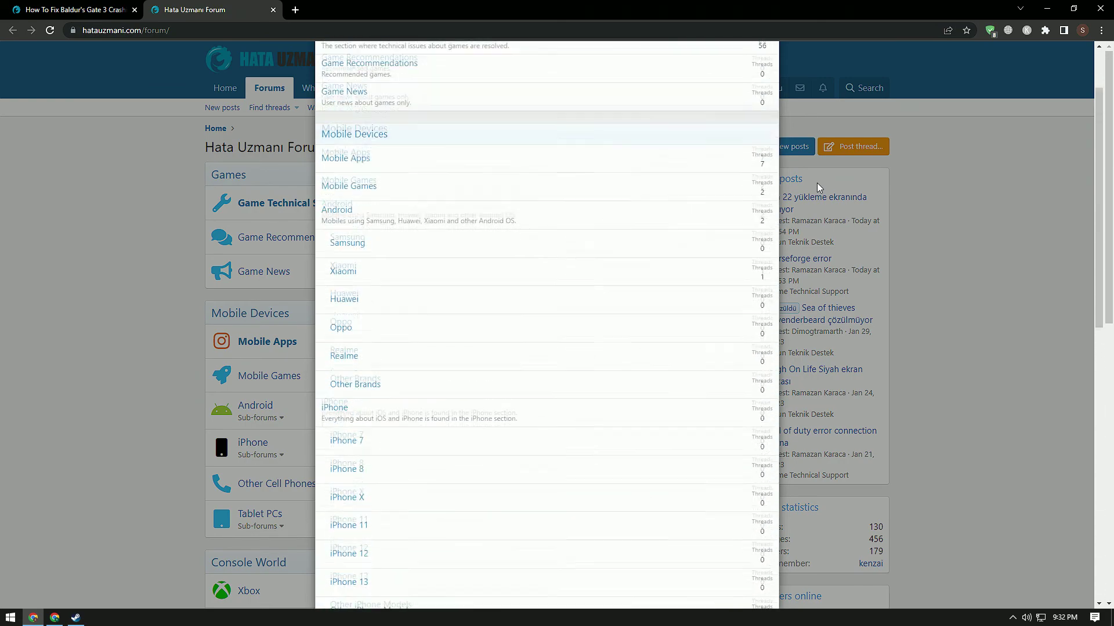
{"action": "scroll", "coordinate": [816, 183], "scroll_direction": "up", "scroll_amount": 2}
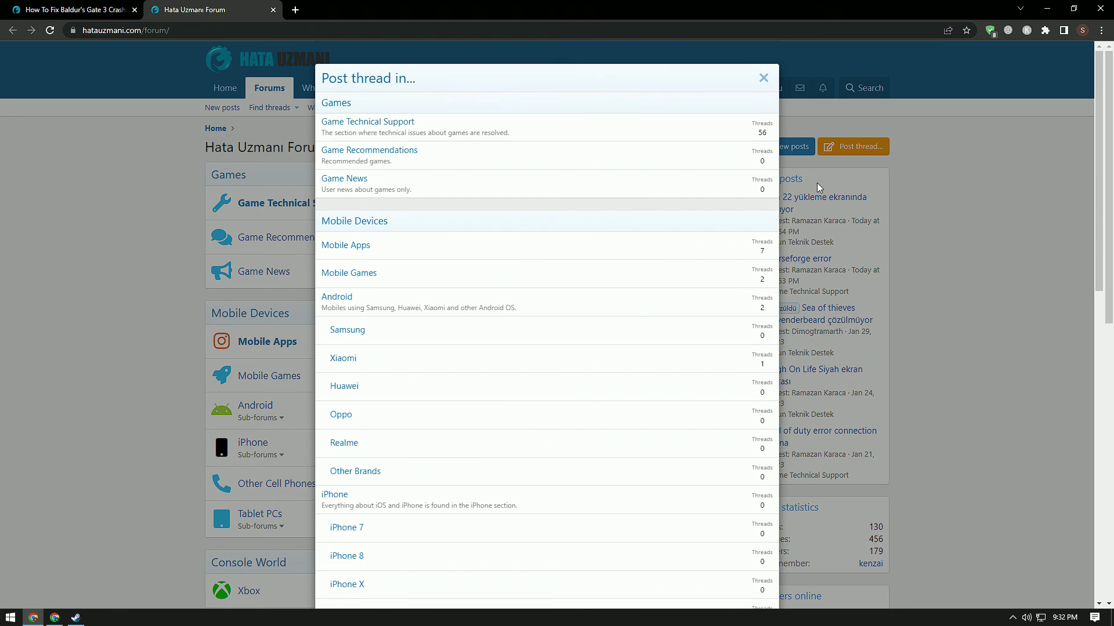